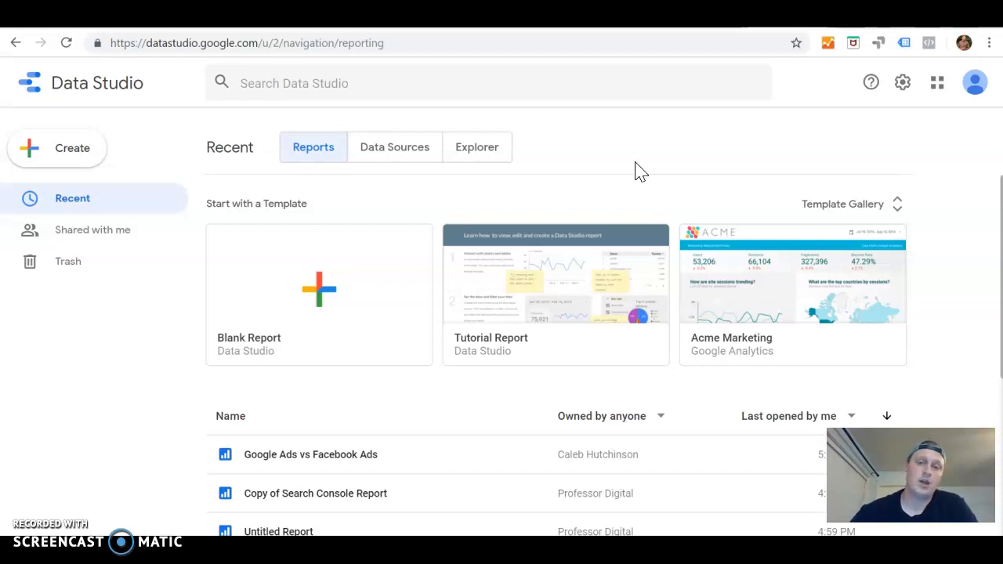
# Review the finished Google Ads vs Facebook Ads report, from the CTR, cost-per-conversion and CPC comparisons to the cost, impressions, clicks and conversions charts.
pyautogui.click(558, 19)
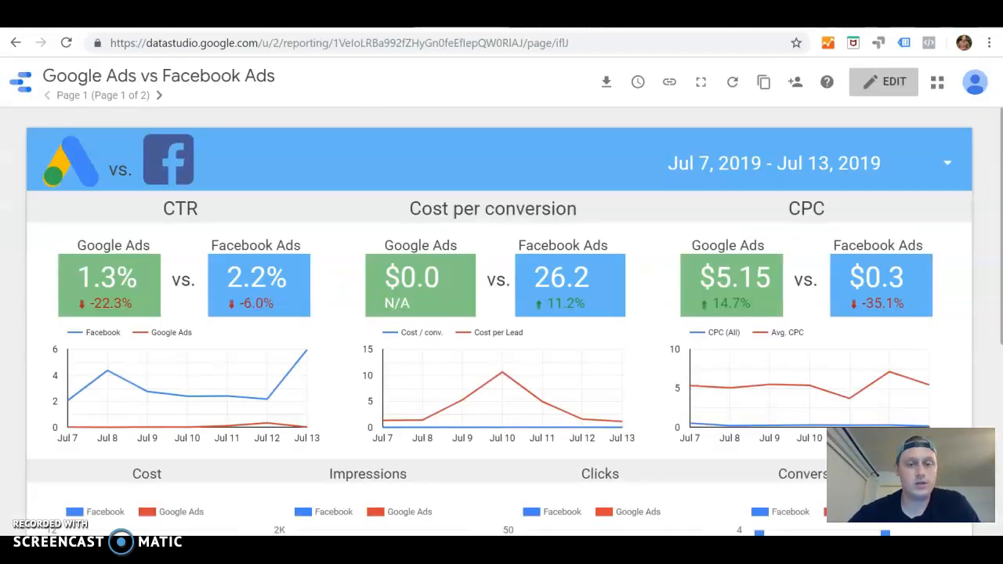
pyautogui.scroll(-1, 504, 245)
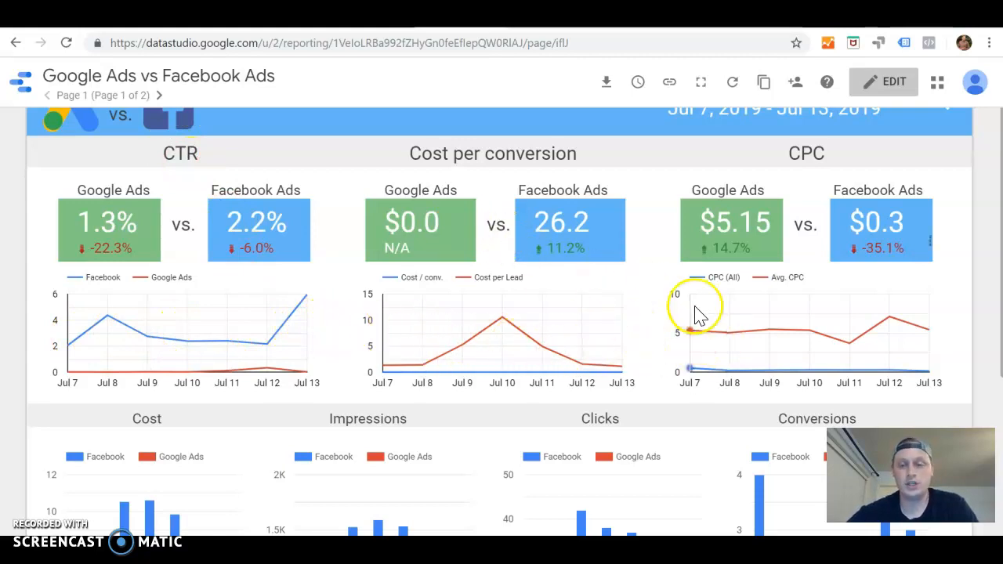
pyautogui.scroll(-1, 823, 348)
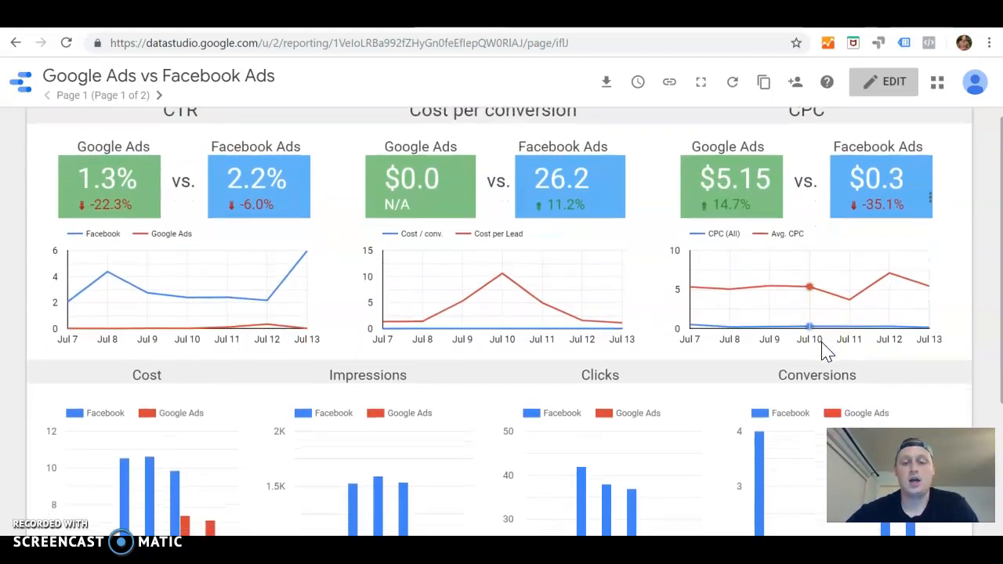
pyautogui.scroll(-3, 824, 348)
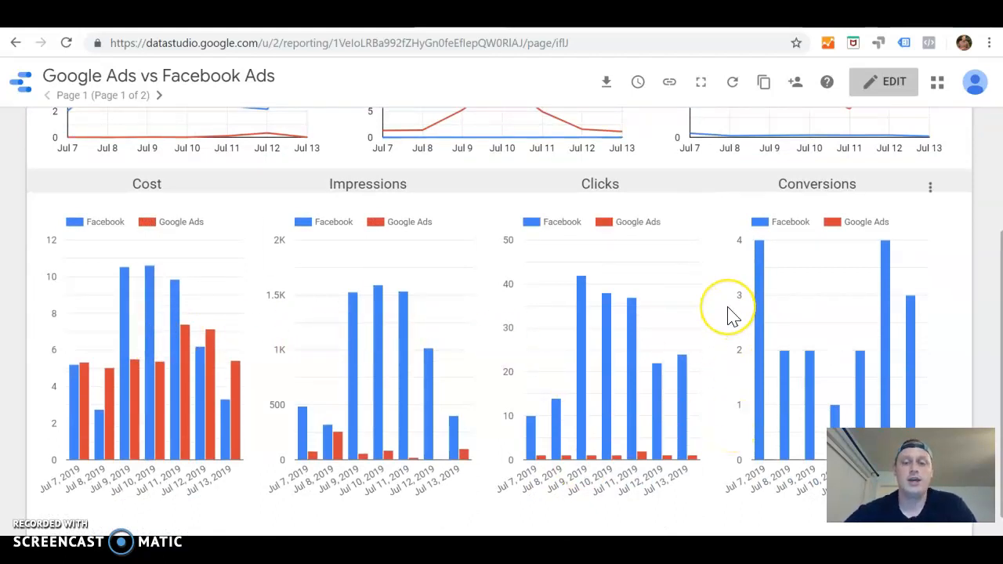
pyautogui.scroll(2, 728, 318)
pyautogui.scroll(3, 662, 227)
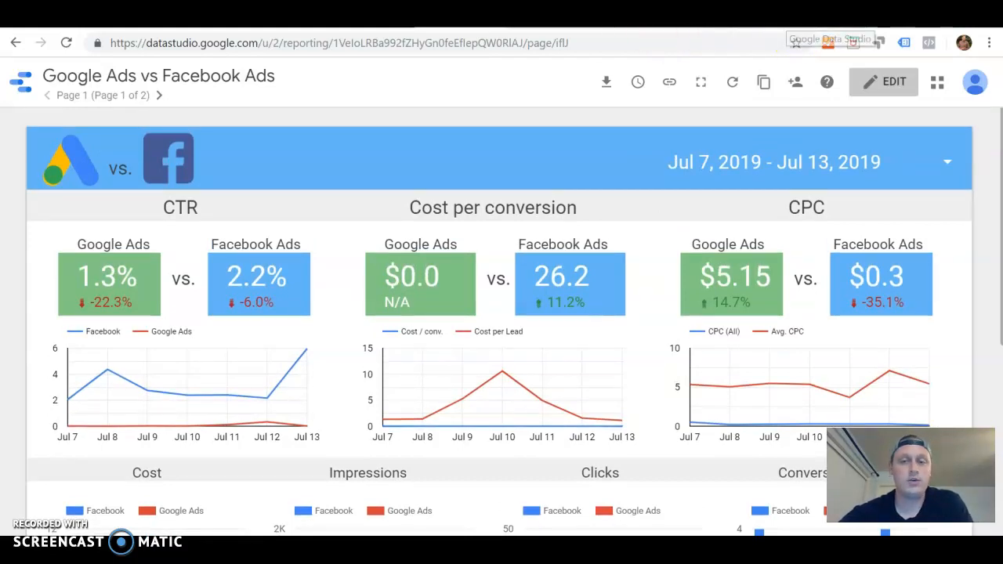
# Return to the reports overview, create a blank report and start a new data source for it.
pyautogui.rightClick(787, 17)
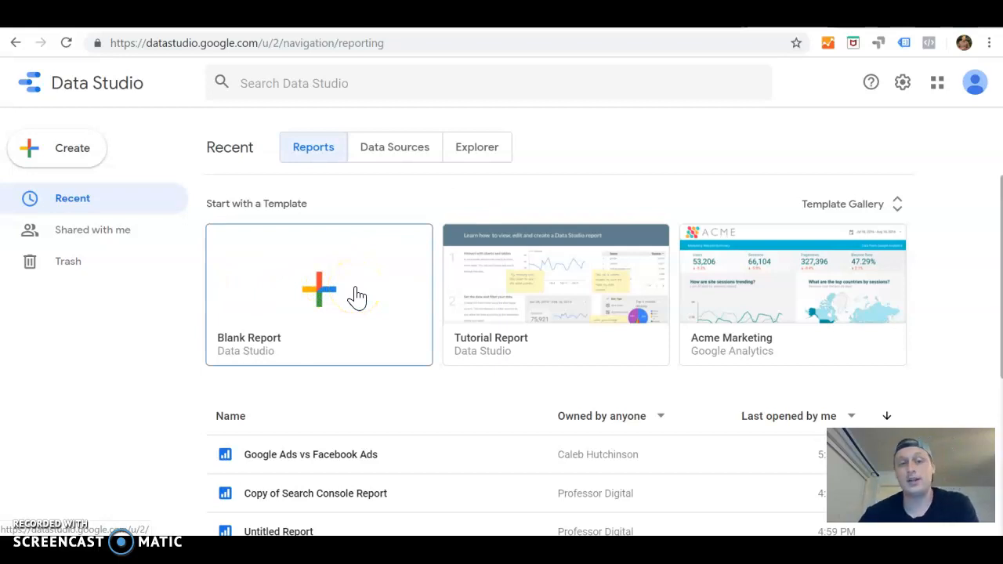
pyautogui.click(330, 293)
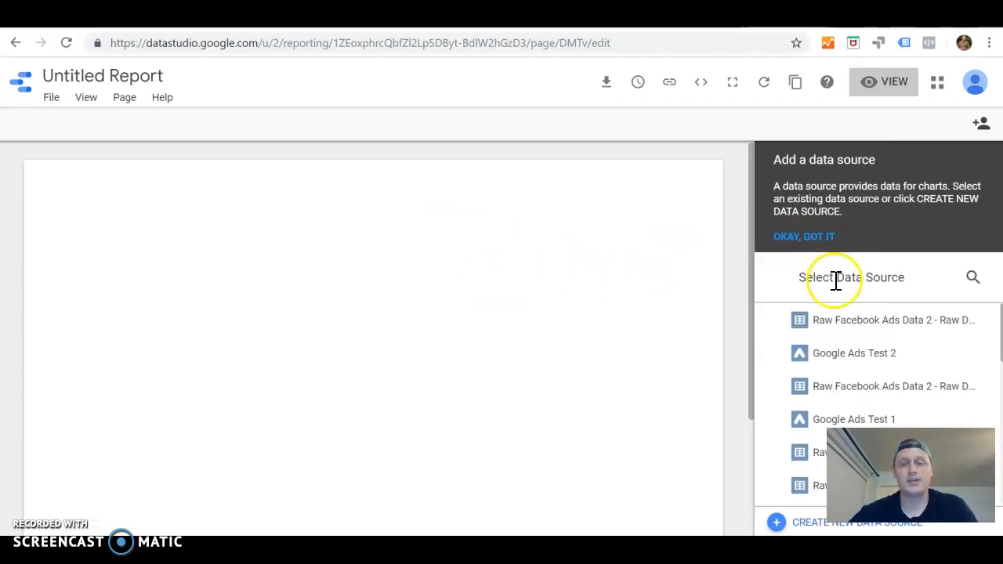
pyautogui.scroll(-4, 805, 437)
pyautogui.scroll(3, 805, 439)
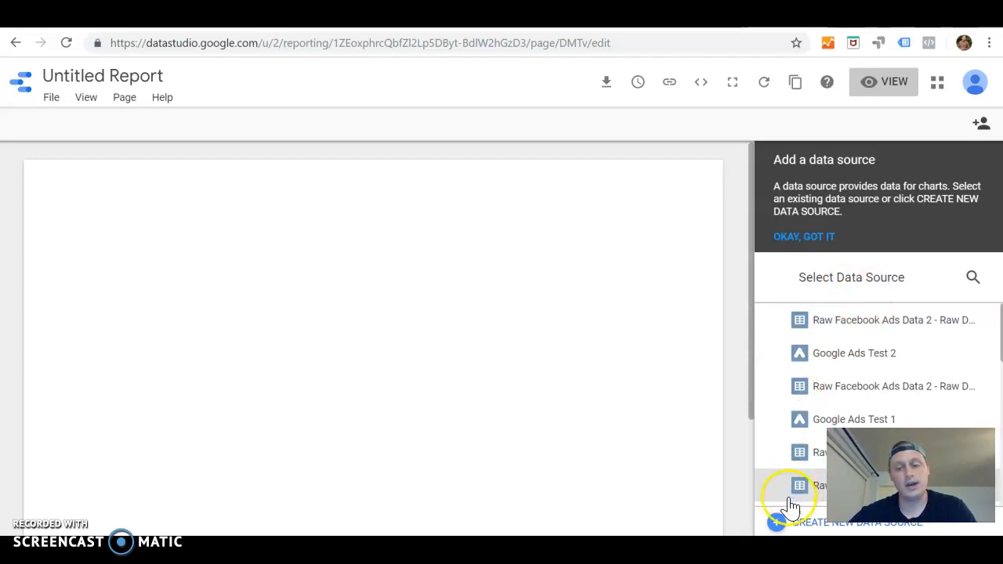
pyautogui.scroll(-3, 783, 462)
pyautogui.scroll(-3, 783, 463)
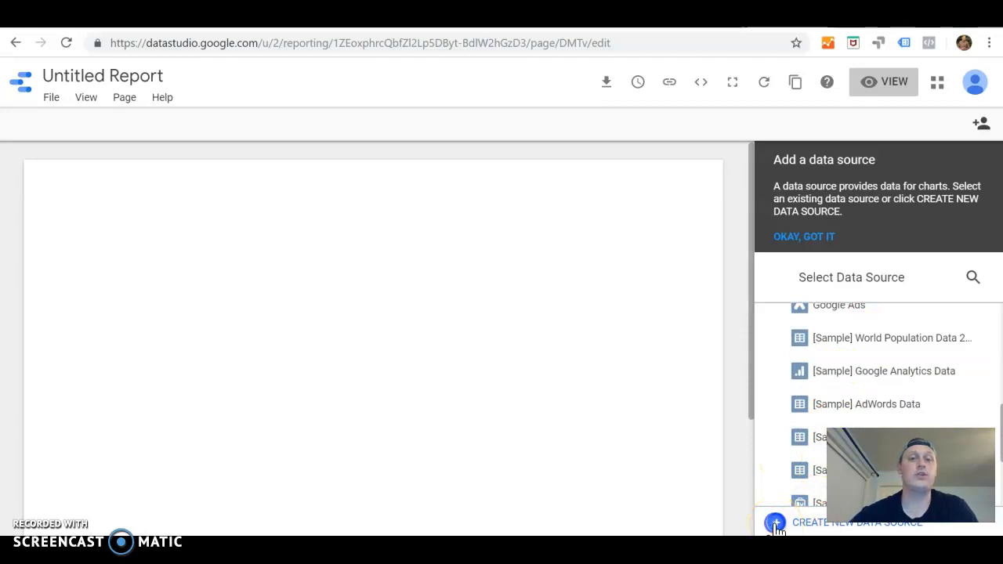
pyautogui.click(775, 525)
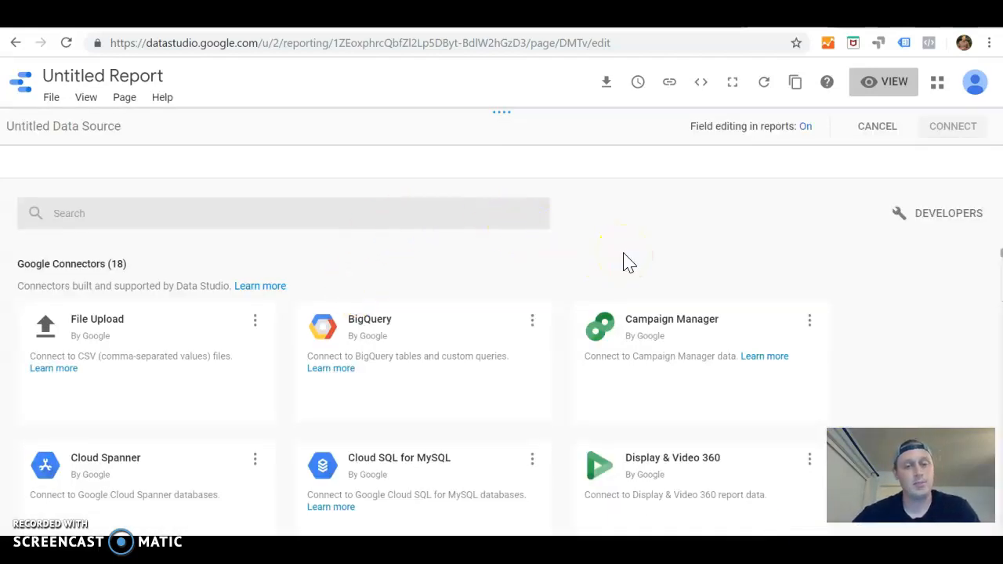
# Connect the new data source through the Google Ads connector, using the listed ads account and its Overall Account Fields.
pyautogui.scroll(-2, 627, 263)
pyautogui.scroll(-5, 626, 263)
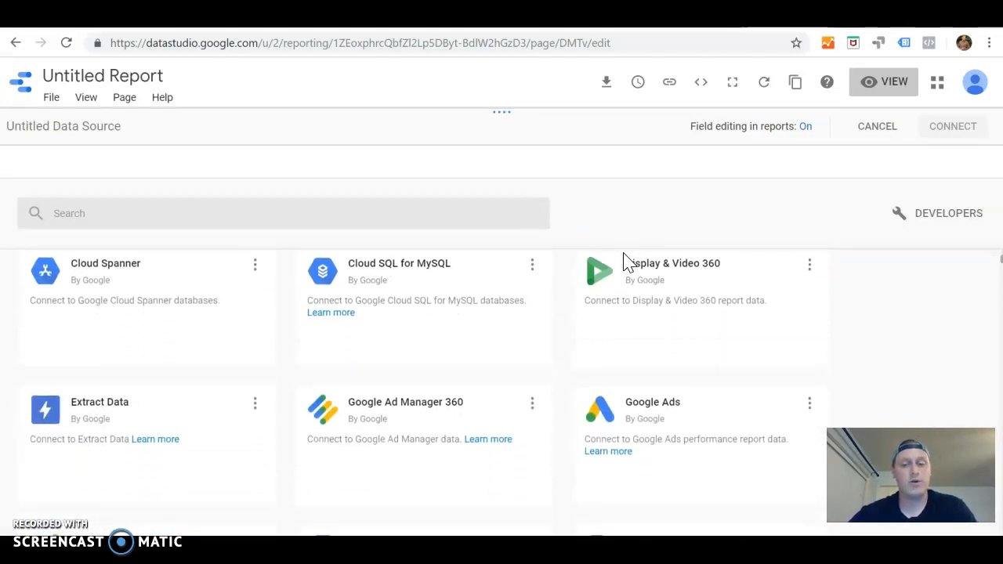
pyautogui.click(642, 276)
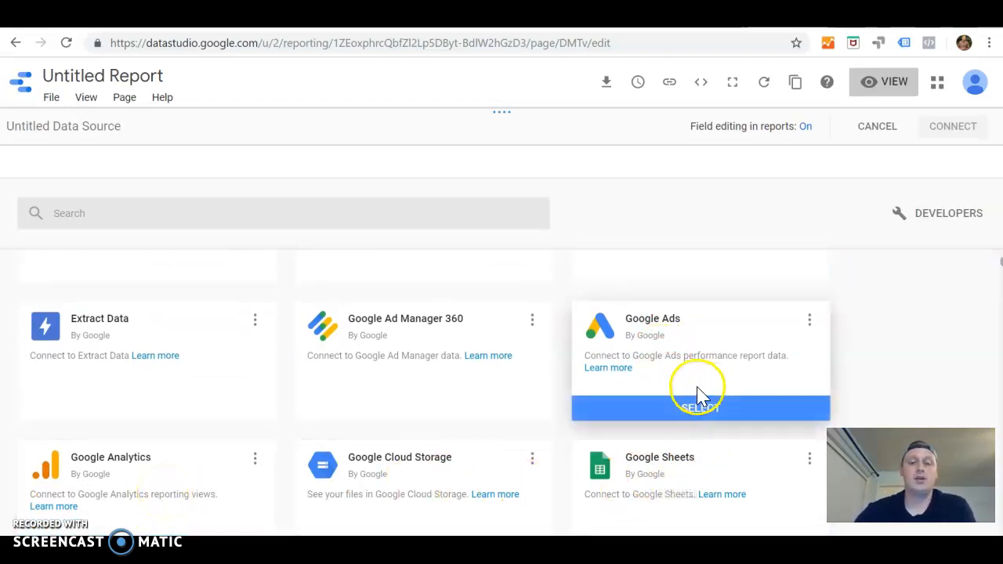
pyautogui.click(660, 411)
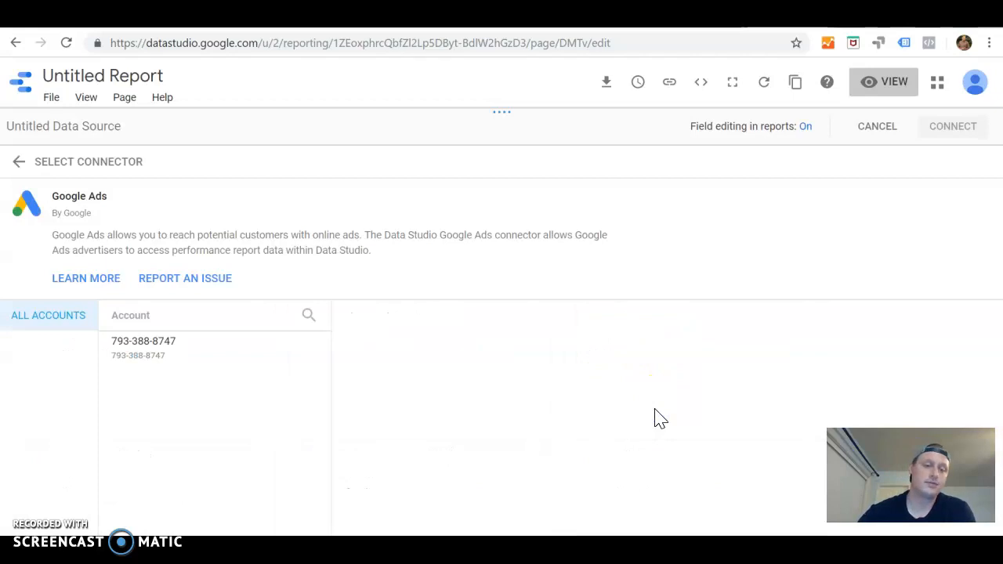
pyautogui.click(162, 357)
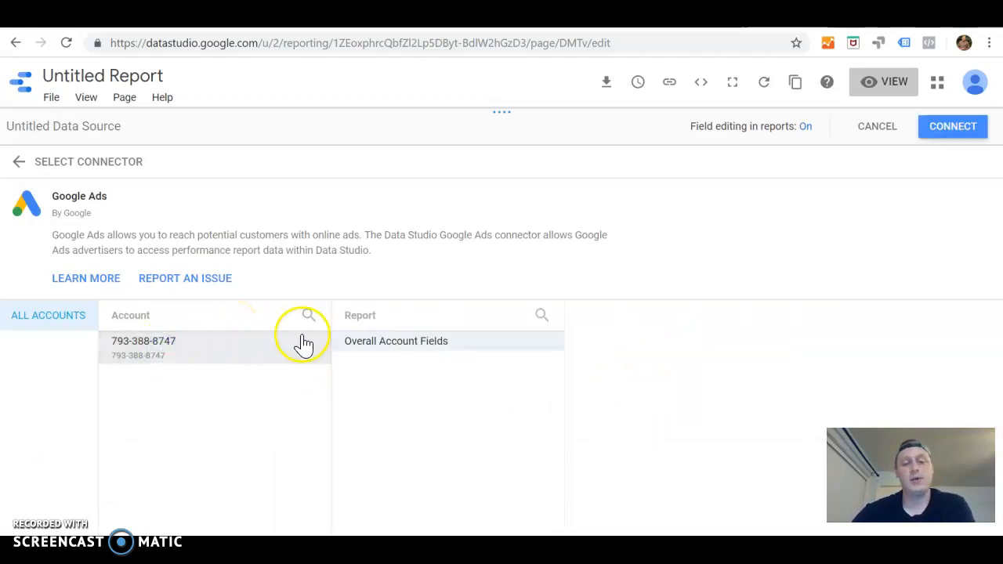
pyautogui.click(374, 341)
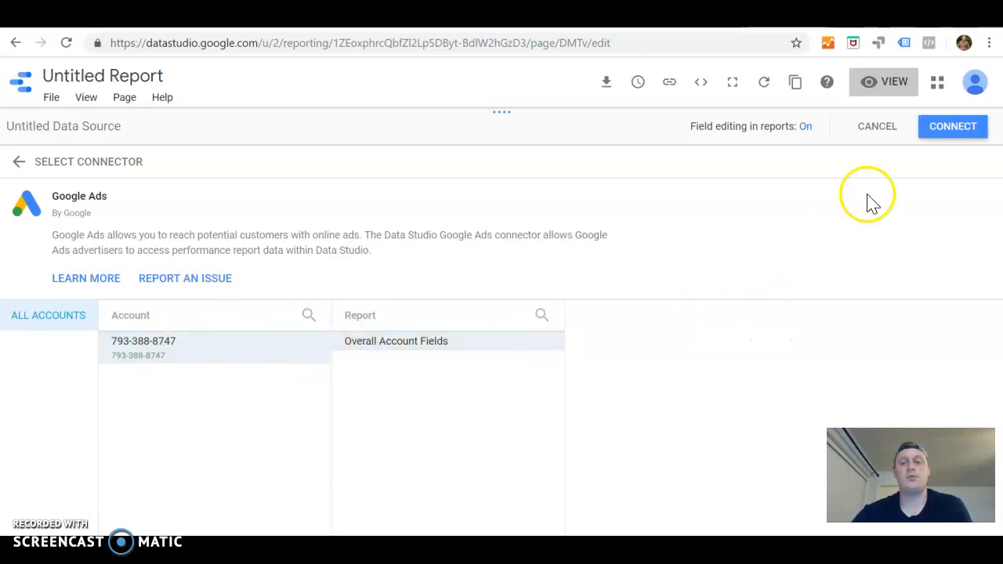
pyautogui.click(954, 130)
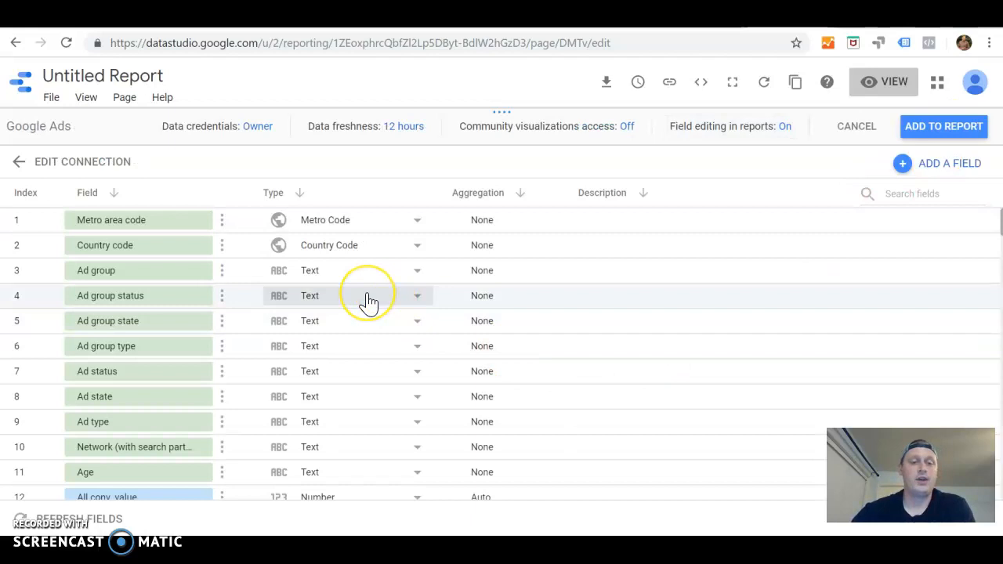
# Examine the dimensions and metrics in the Google Ads data source's field list.
pyautogui.scroll(-3, 368, 302)
pyautogui.scroll(-8, 368, 301)
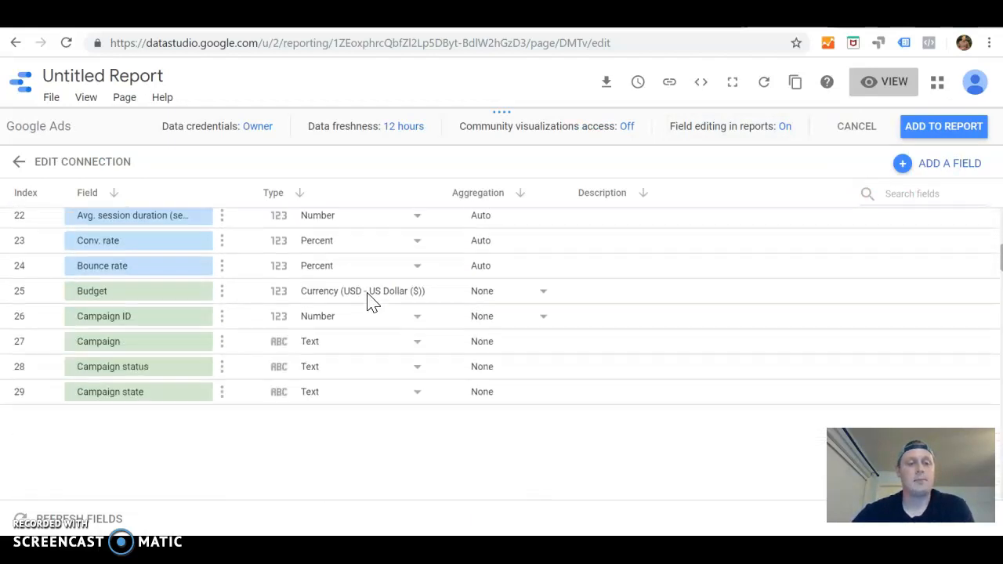
pyautogui.scroll(-2, 368, 304)
pyautogui.scroll(13, 369, 304)
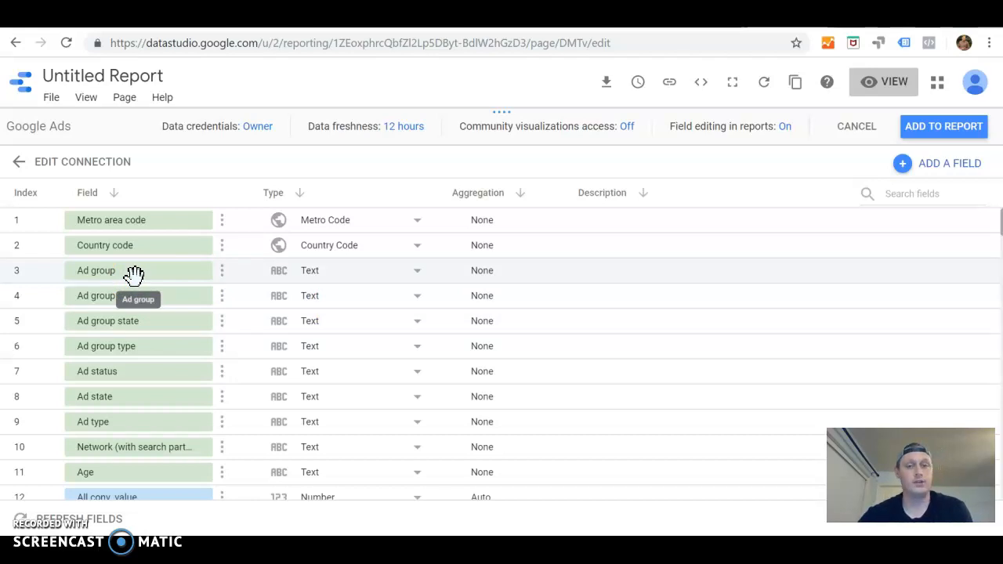
pyautogui.scroll(-1, 134, 274)
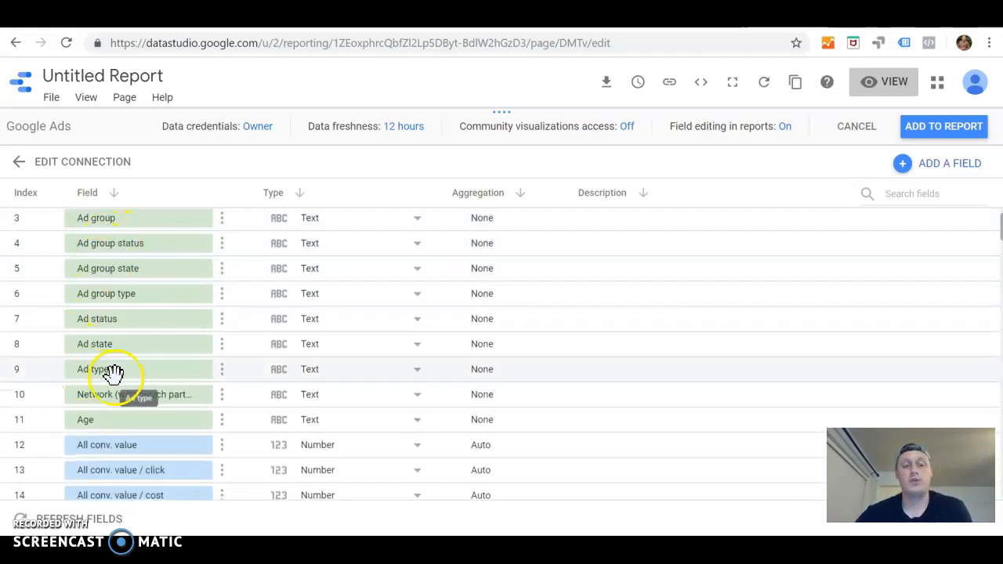
pyautogui.scroll(-2, 169, 263)
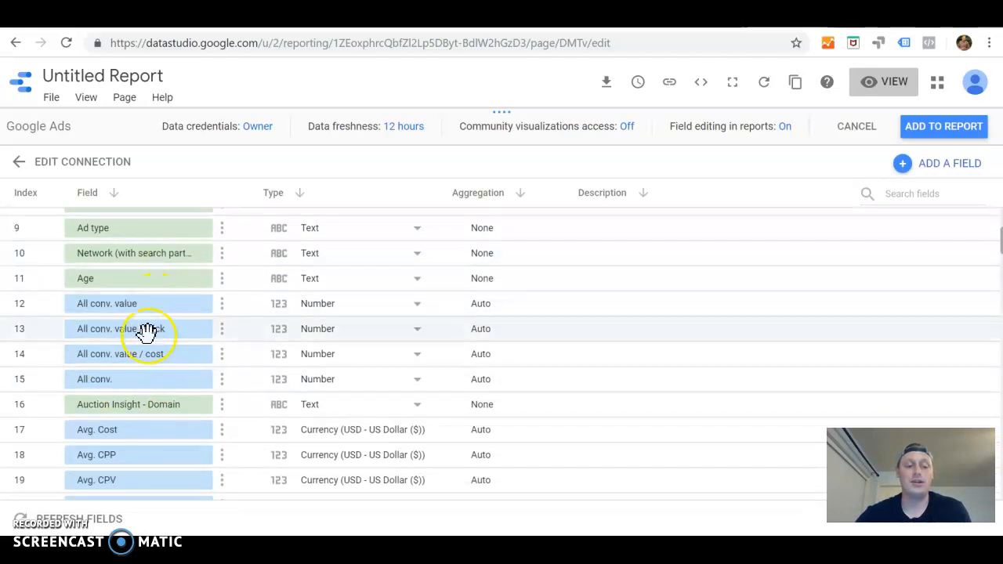
pyautogui.scroll(1, 183, 342)
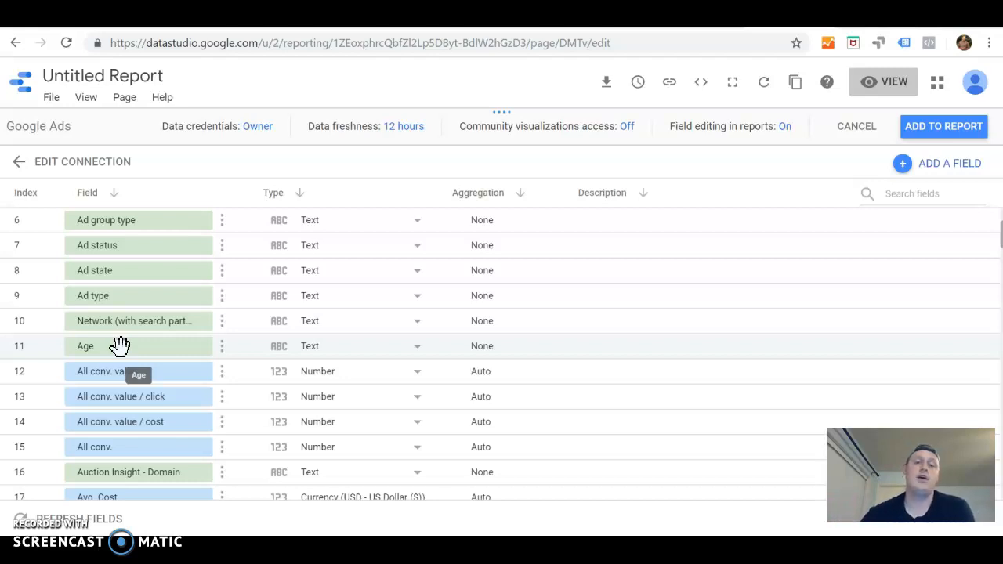
pyautogui.click(97, 347)
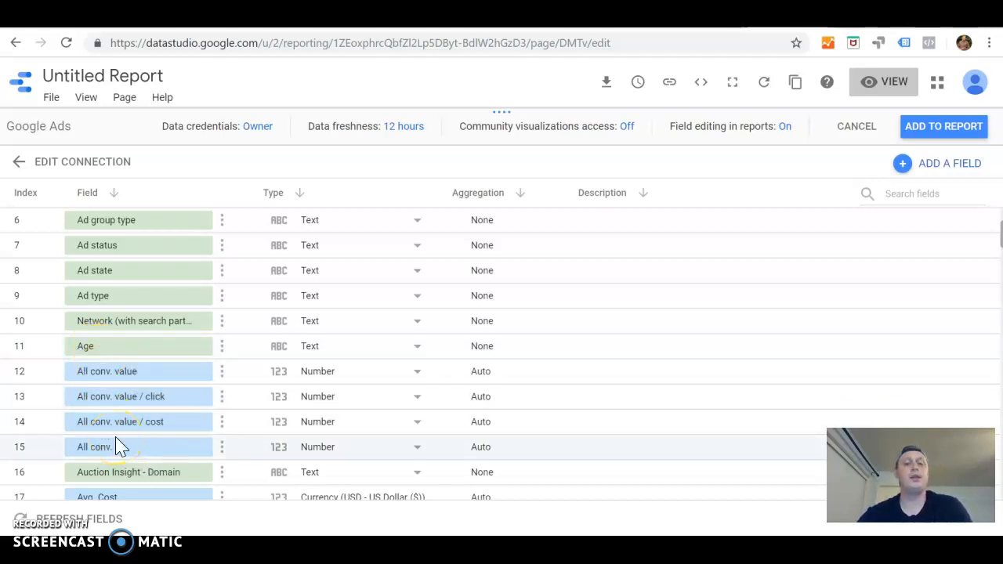
pyautogui.scroll(3, 115, 445)
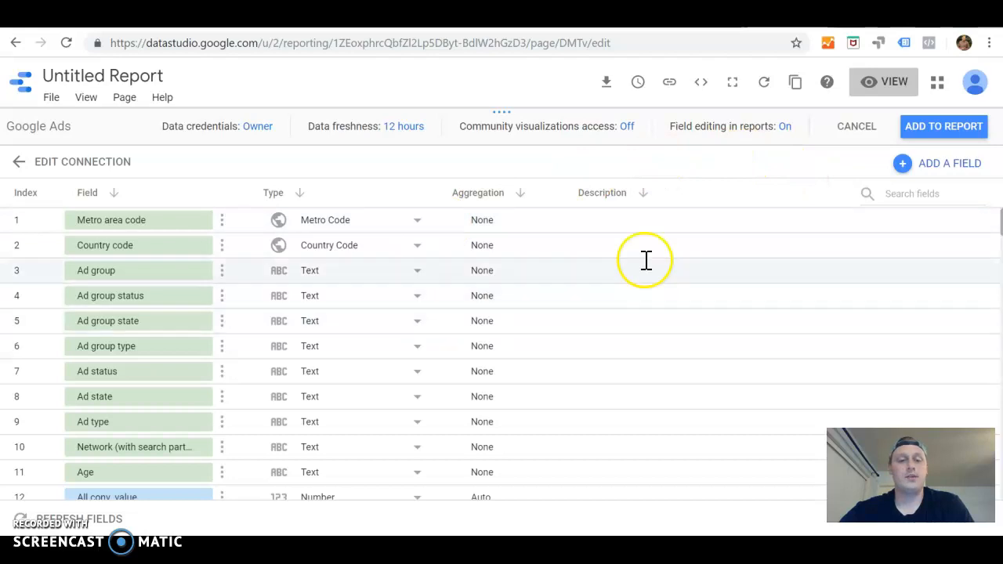
# Rename the data source "Google Ads Test 3" and add it to the report.
pyautogui.click(954, 125)
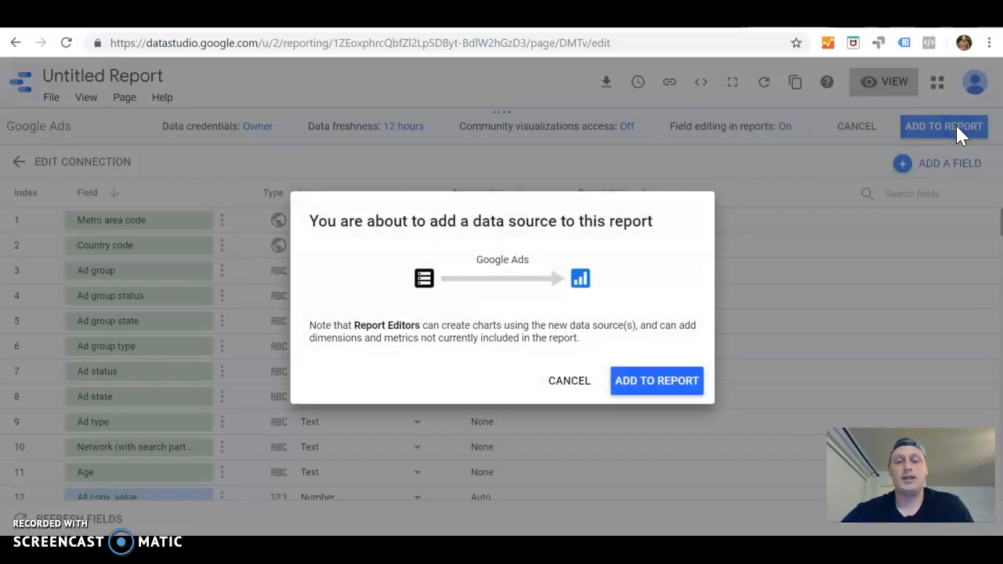
pyautogui.click(575, 383)
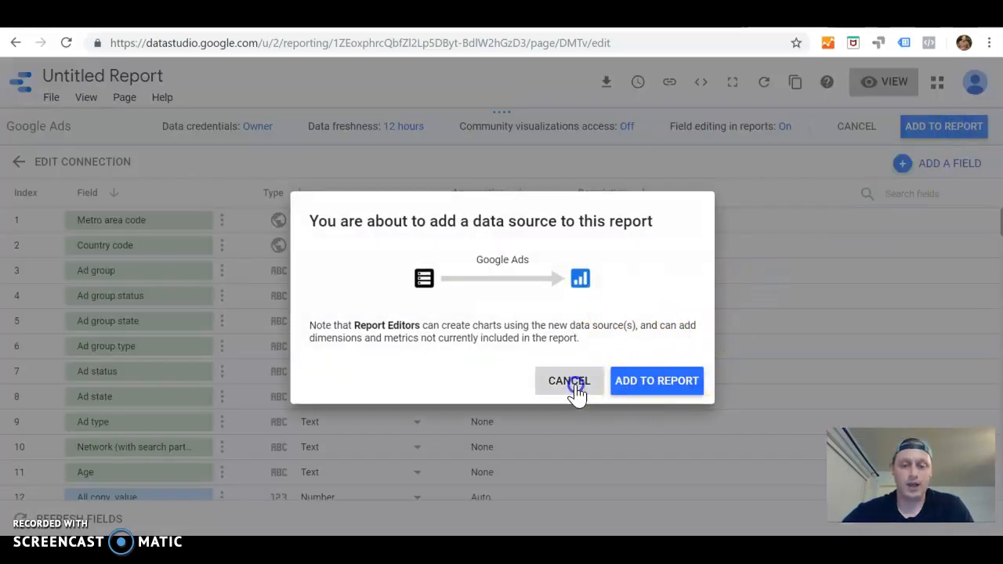
pyautogui.click(71, 126)
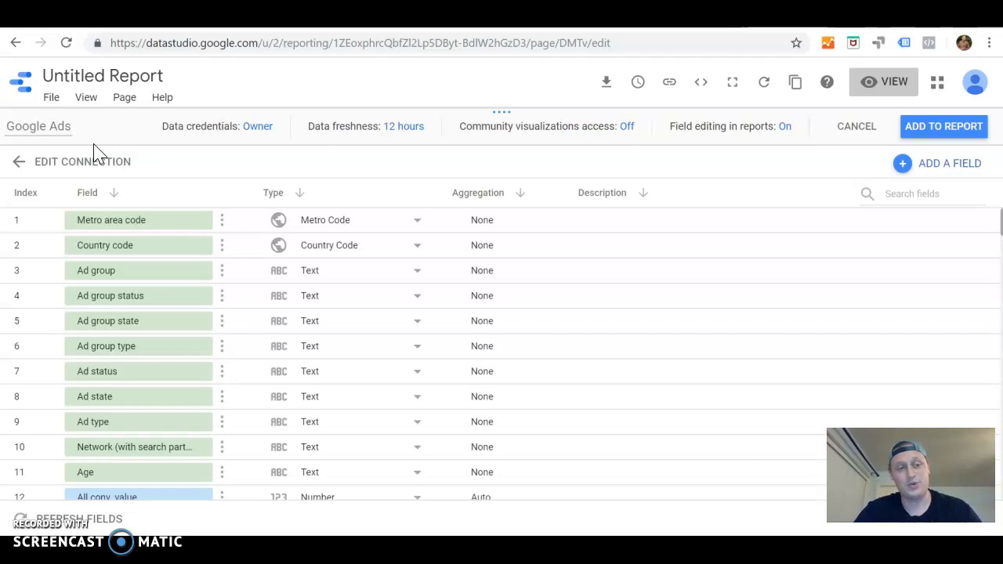
pyautogui.write('Test 3')
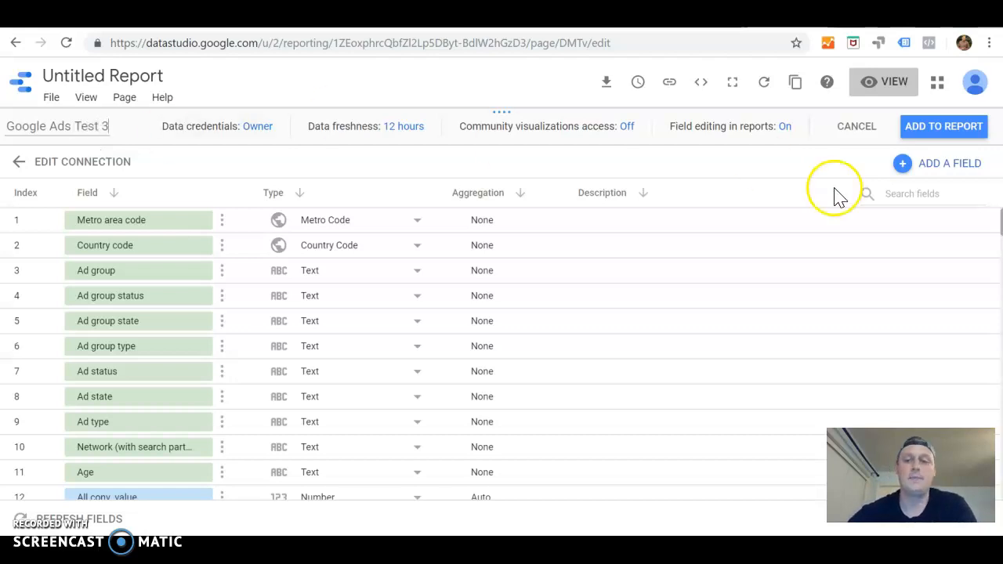
pyautogui.click(969, 135)
pyautogui.click(651, 380)
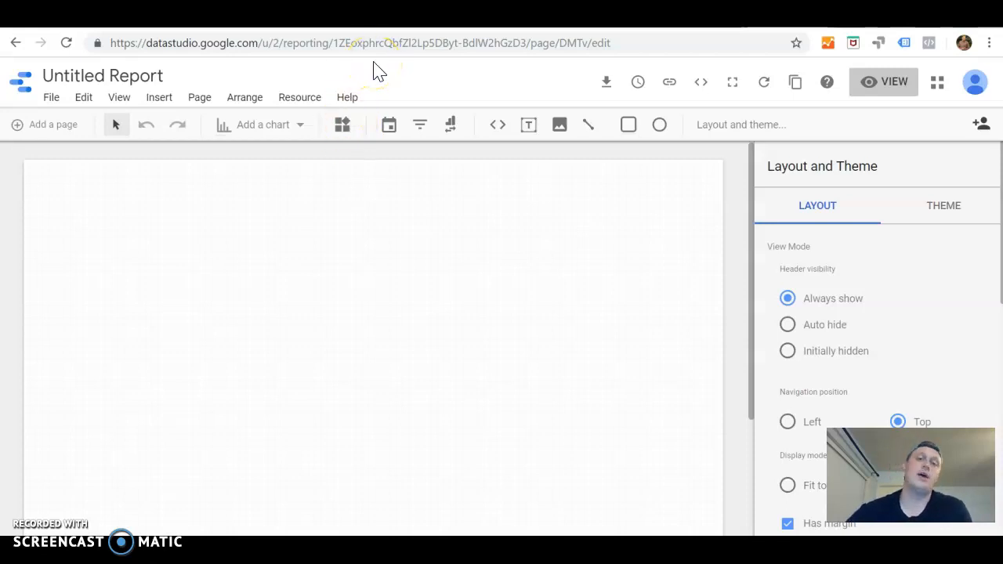
# Switch to Facebook Ads Manager and open a fresh Ads Reporting report.
pyautogui.click(372, 17)
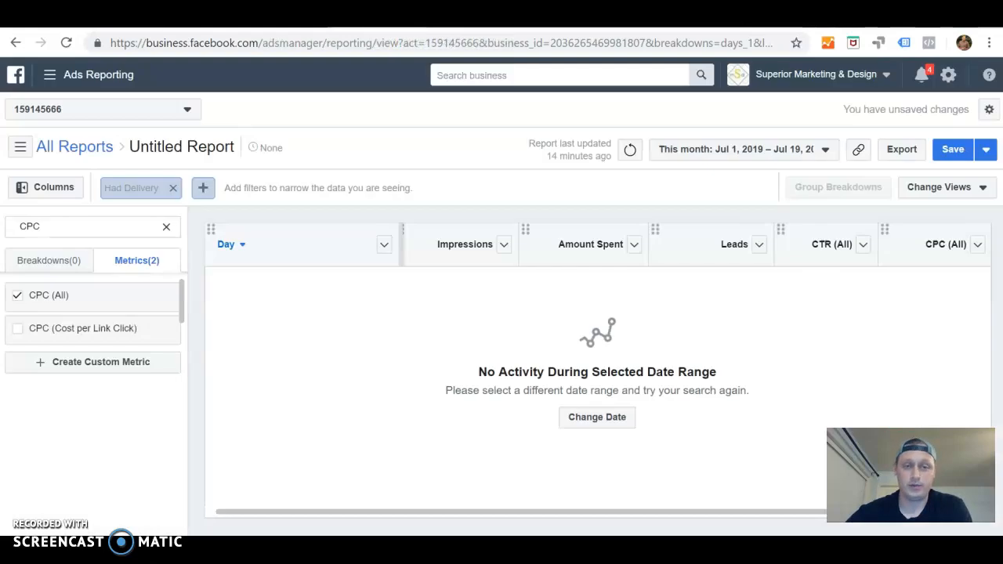
pyautogui.click(108, 79)
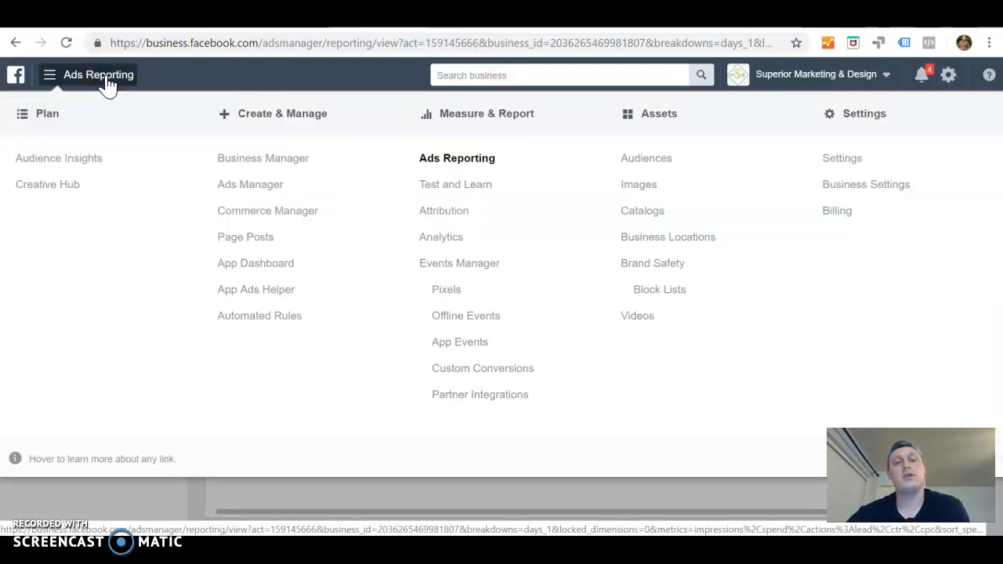
pyautogui.click(441, 164)
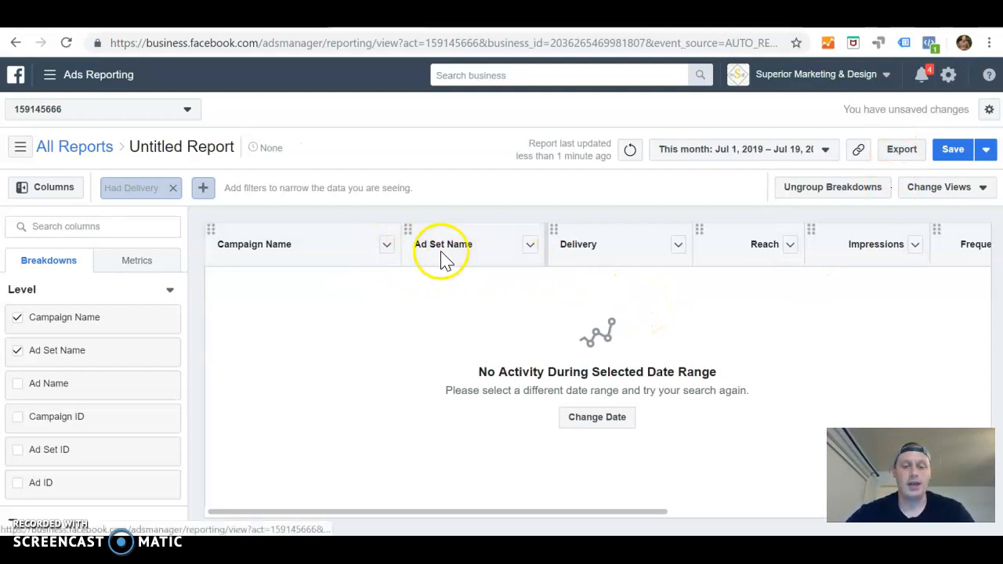
# Remove the Campaign Name and Ad Set Name columns from the Facebook ads report.
pyautogui.moveTo(458, 259)
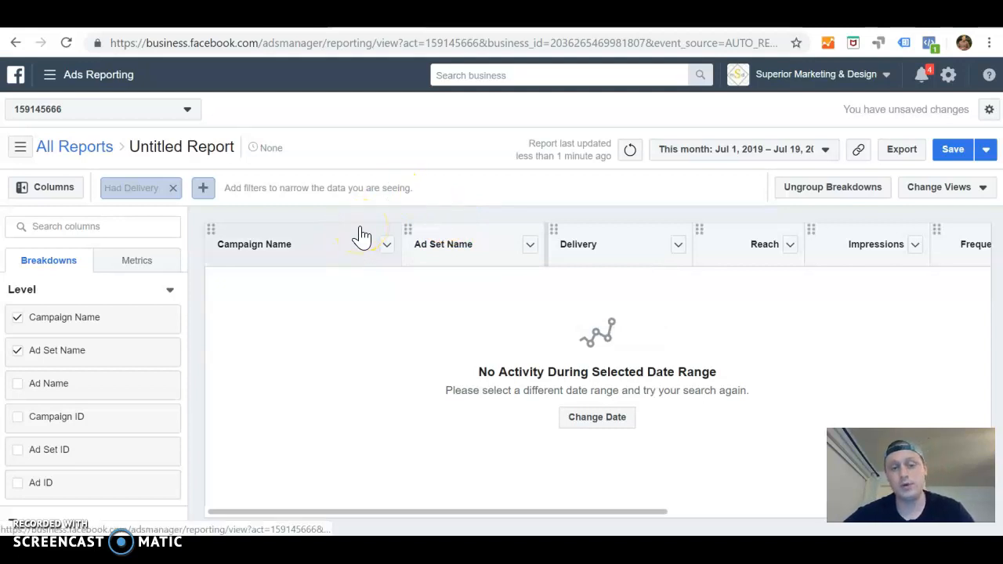
pyautogui.click(385, 249)
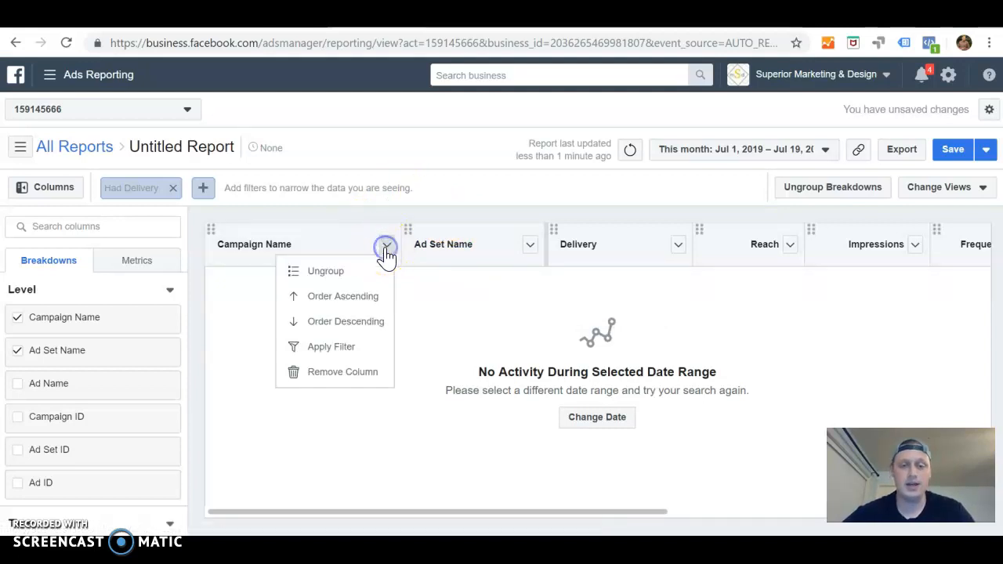
pyautogui.click(333, 372)
pyautogui.click(384, 250)
pyautogui.click(355, 352)
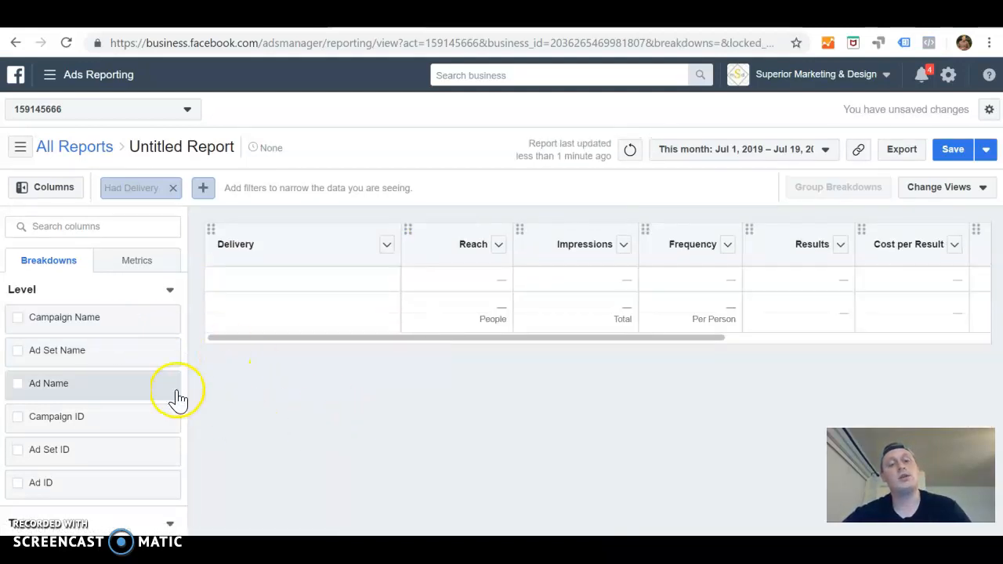
pyautogui.moveTo(178, 399)
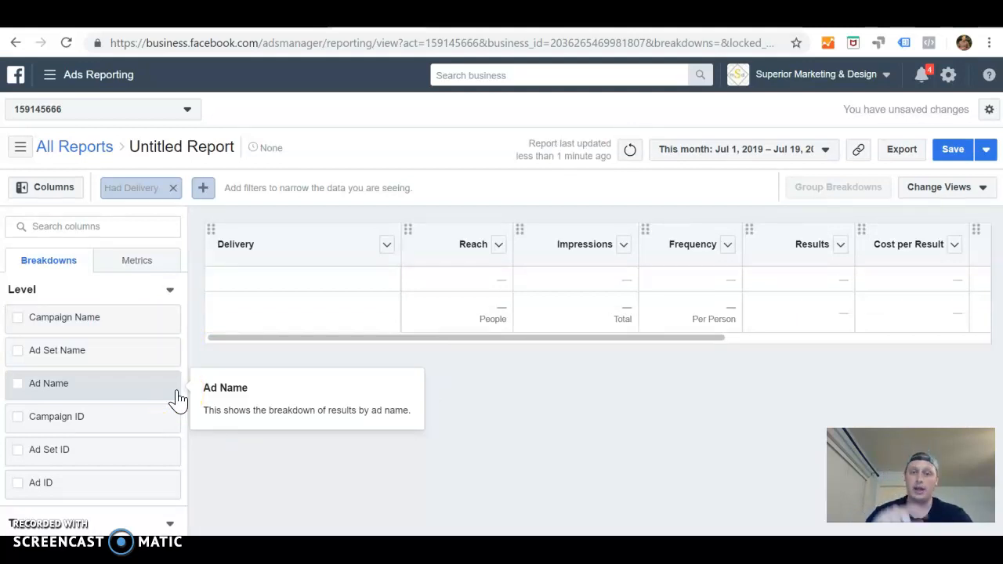
# Break the Facebook ads report down by Day and look over its metric columns.
pyautogui.scroll(-5, 83, 416)
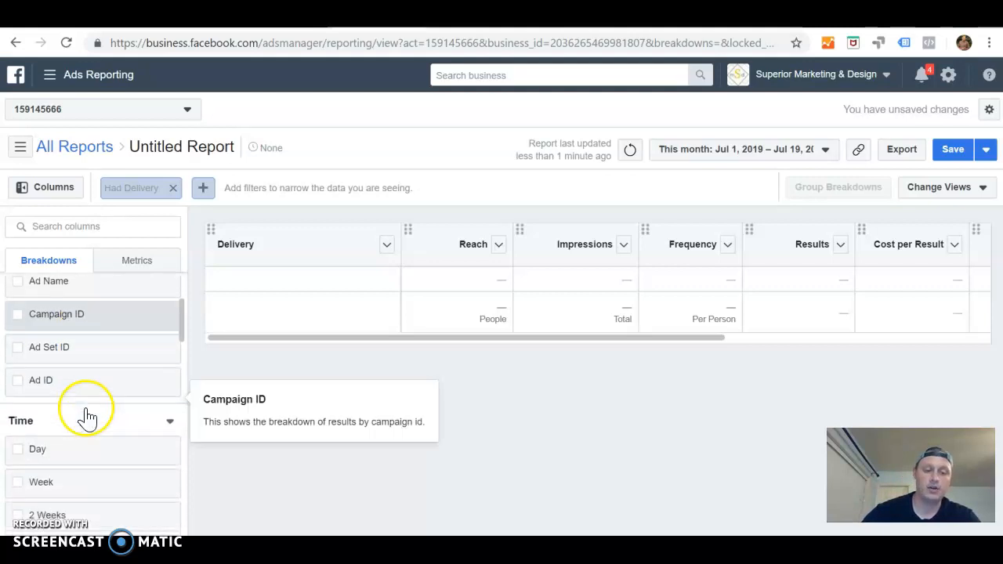
pyautogui.click(19, 350)
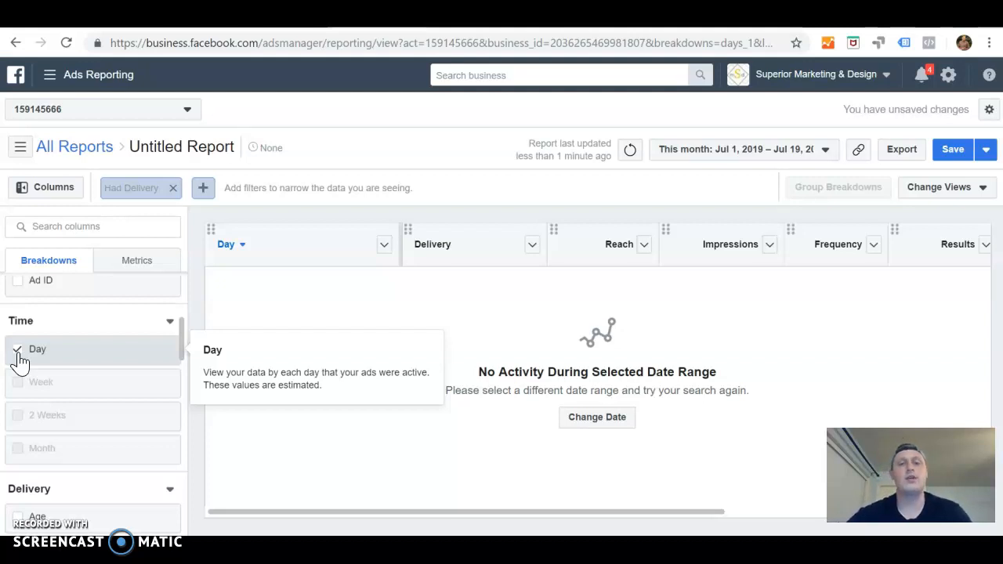
pyautogui.click(23, 359)
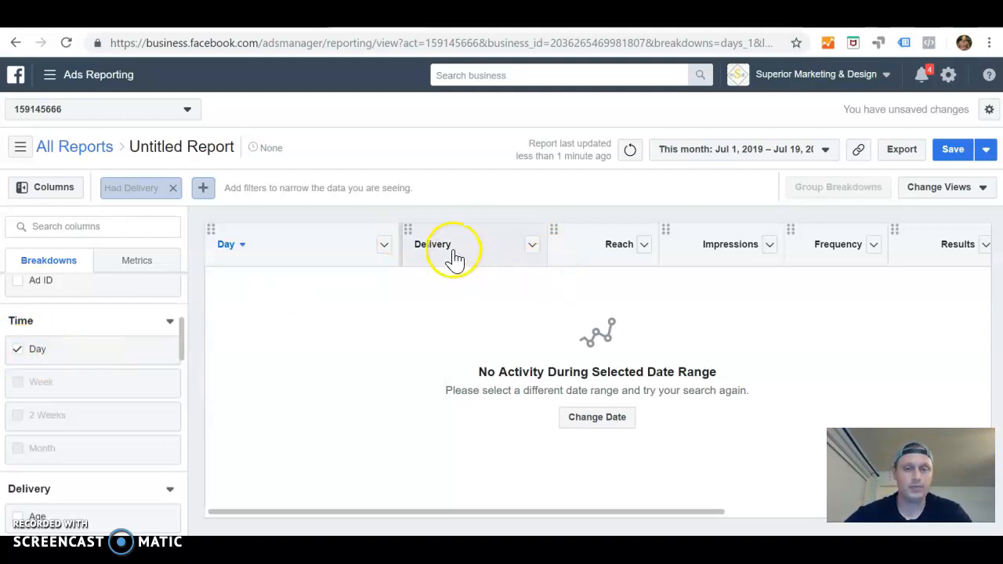
pyautogui.hscroll(1, 688, 254)
pyautogui.hscroll(6, 688, 254)
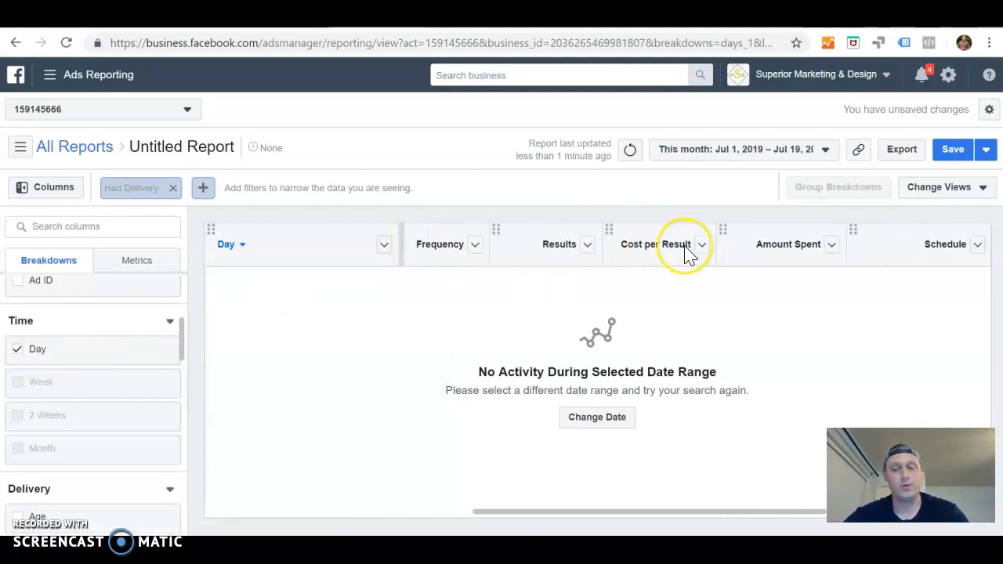
pyautogui.hscroll(-7, 688, 254)
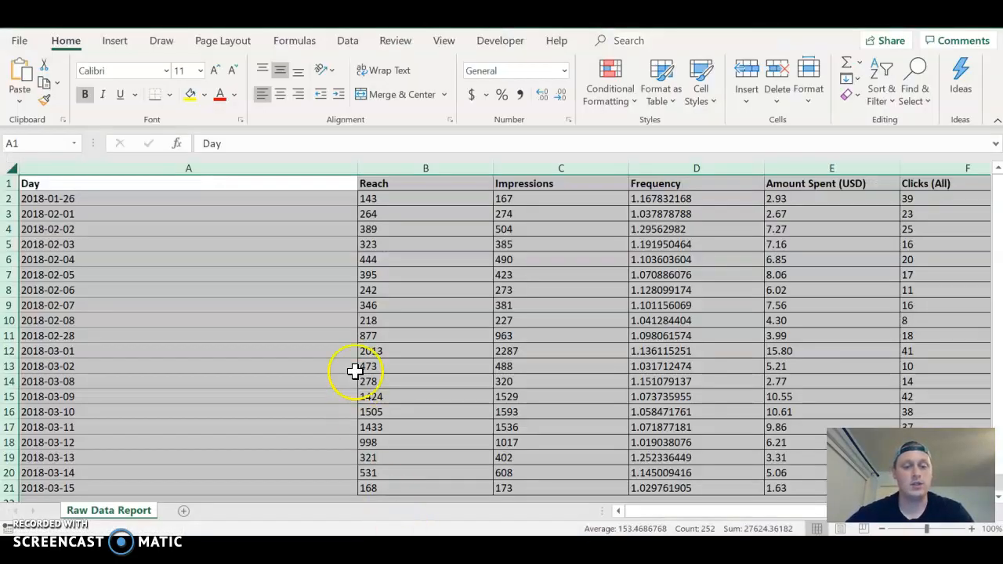
# Switch to the Raw Data Report workbook in Excel and examine the Day values and the metric columns from Reach to Cost per Lead.
pyautogui.click(287, 292)
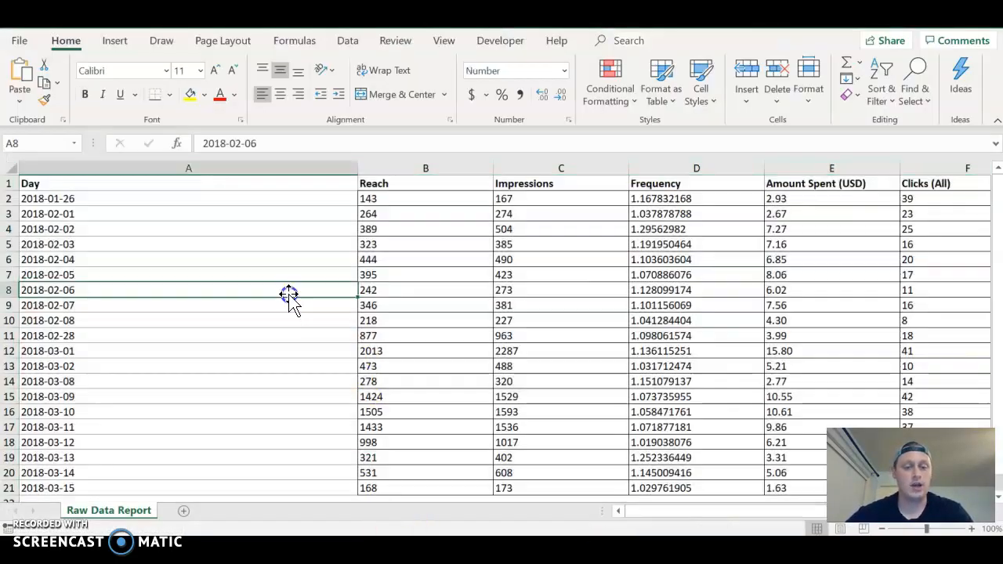
pyautogui.click(146, 199)
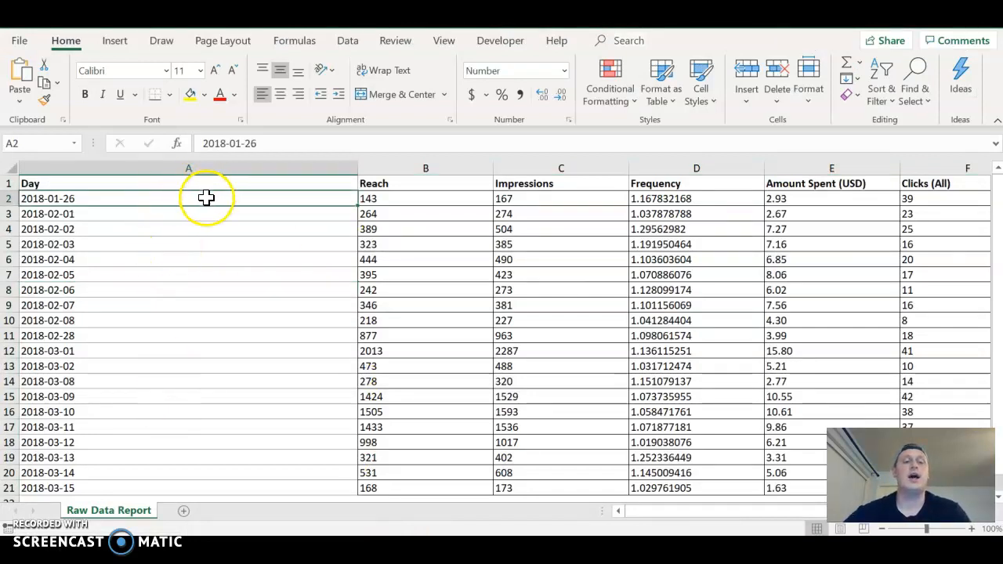
pyautogui.moveTo(181, 199); pyautogui.dragTo(152, 486)
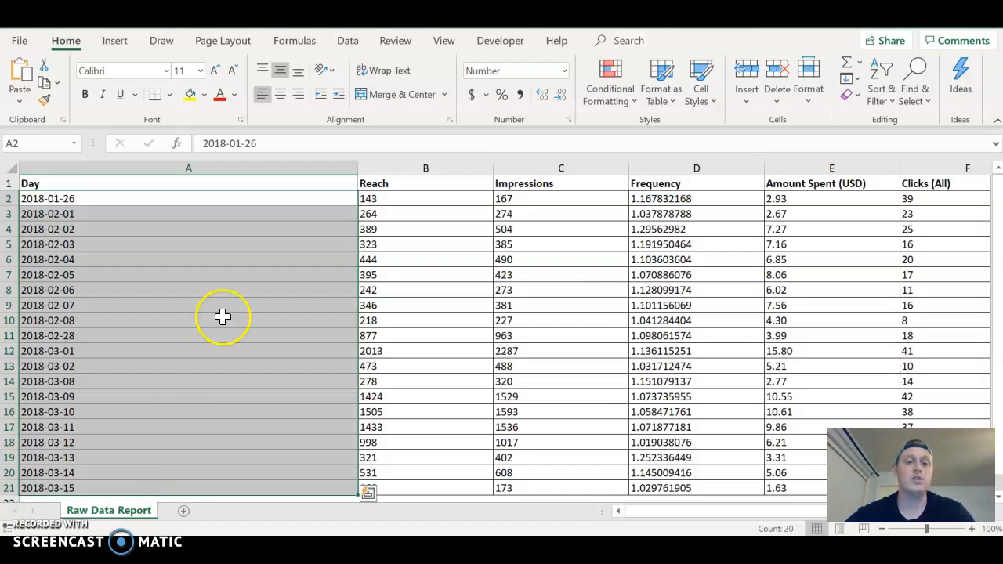
pyautogui.click(270, 270)
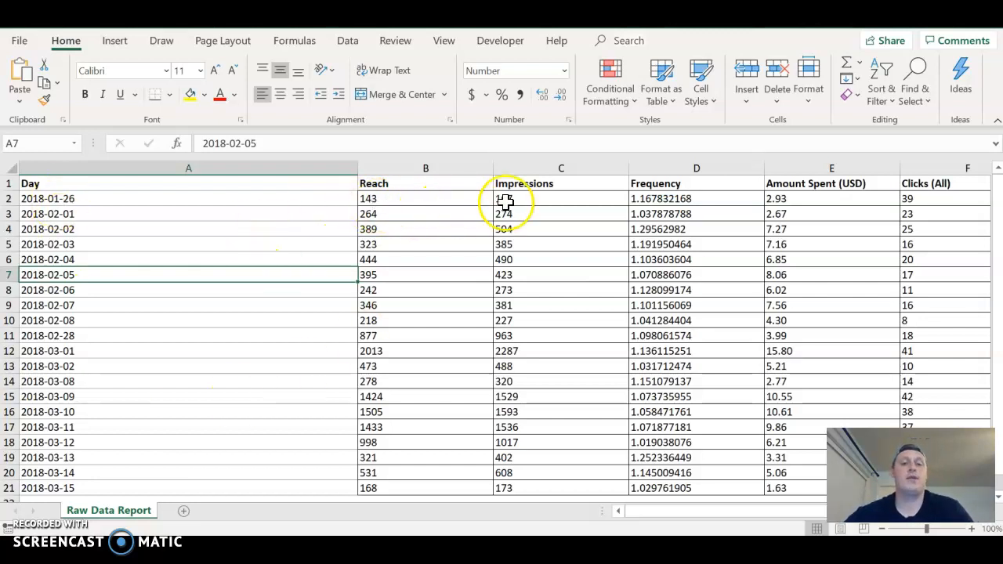
pyautogui.hscroll(3, 604, 188)
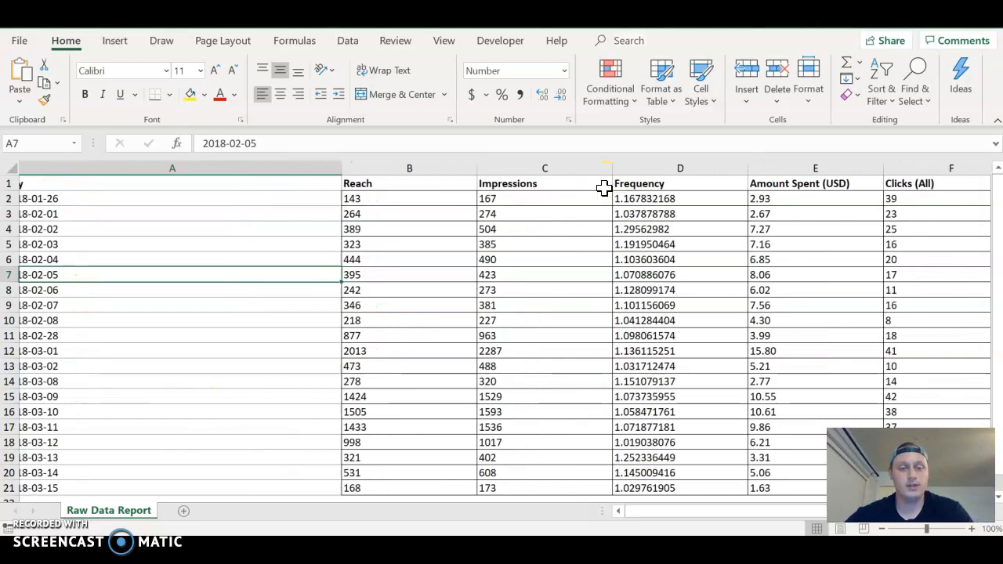
pyautogui.hscroll(-1, 604, 188)
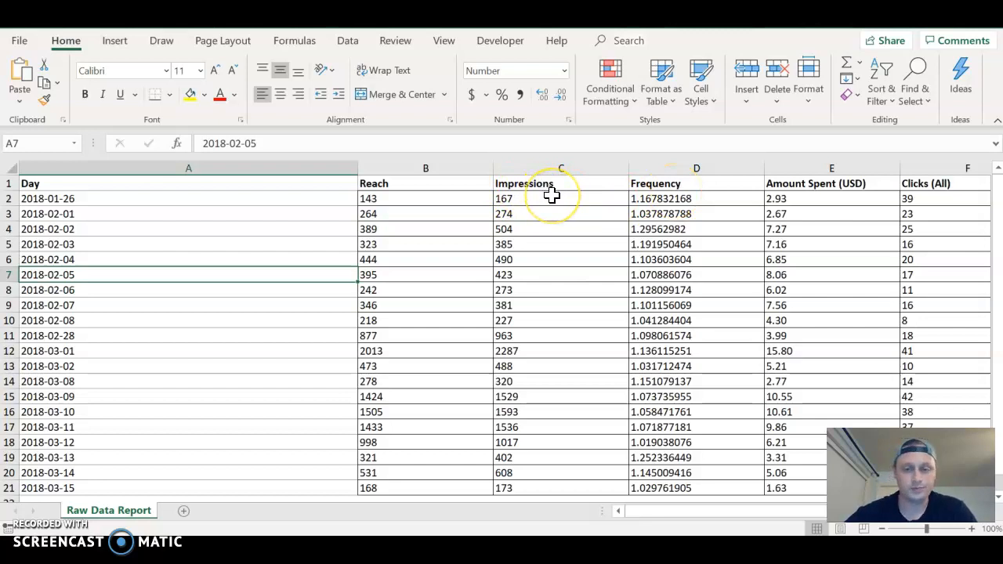
pyautogui.hscroll(3, 552, 195)
pyautogui.click(505, 201)
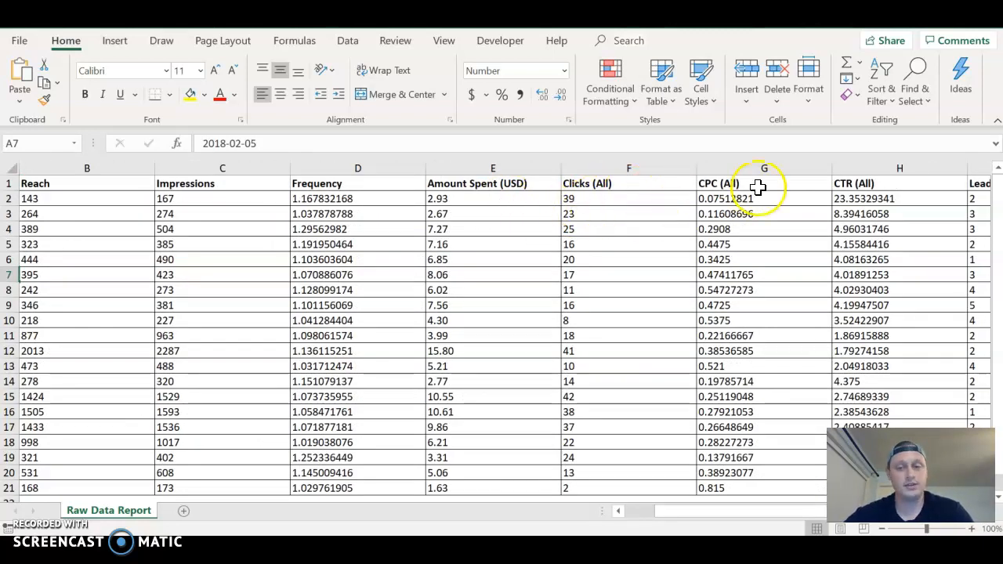
pyautogui.hscroll(2, 765, 184)
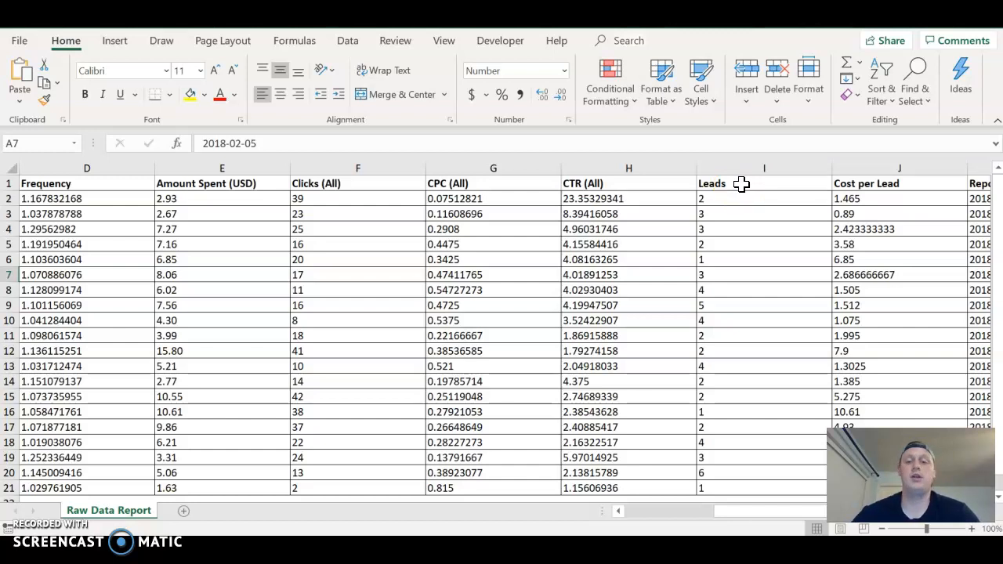
pyautogui.click(715, 184)
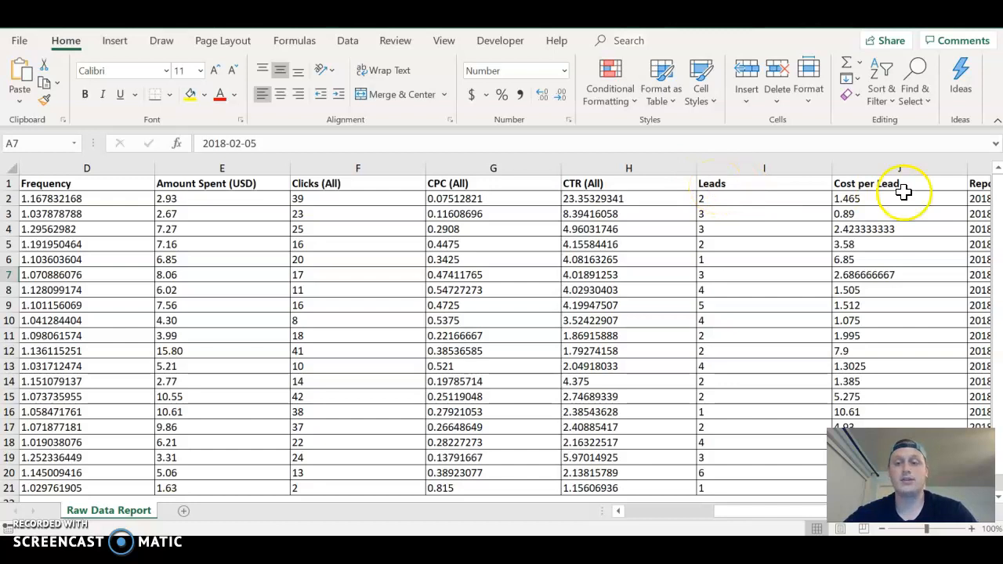
pyautogui.hscroll(2, 893, 184)
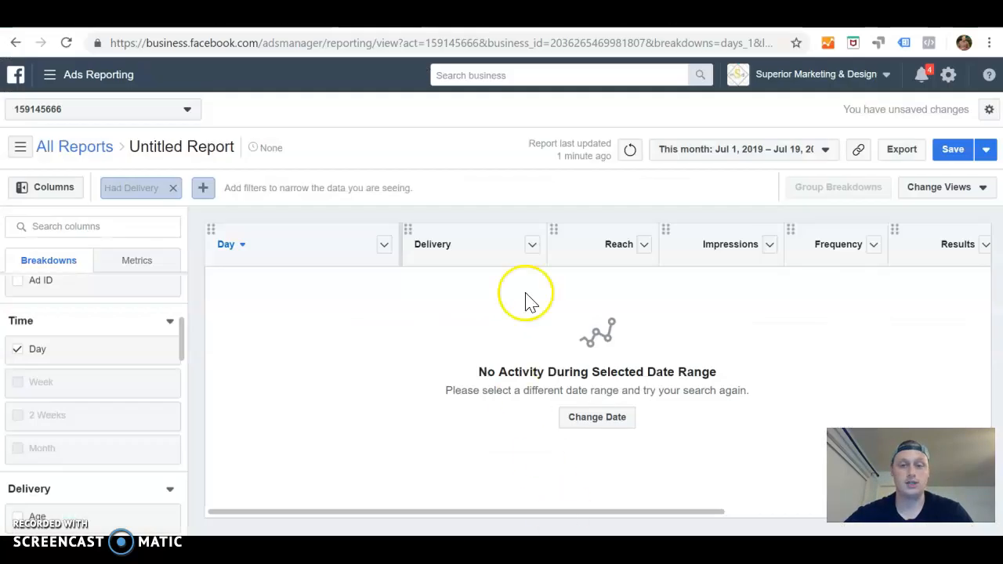
# Switch to the Raw Facebook Ads Data 2 spreadsheet in Google Sheets and review its columns from Day to Reporting Ends.
pyautogui.click(622, 18)
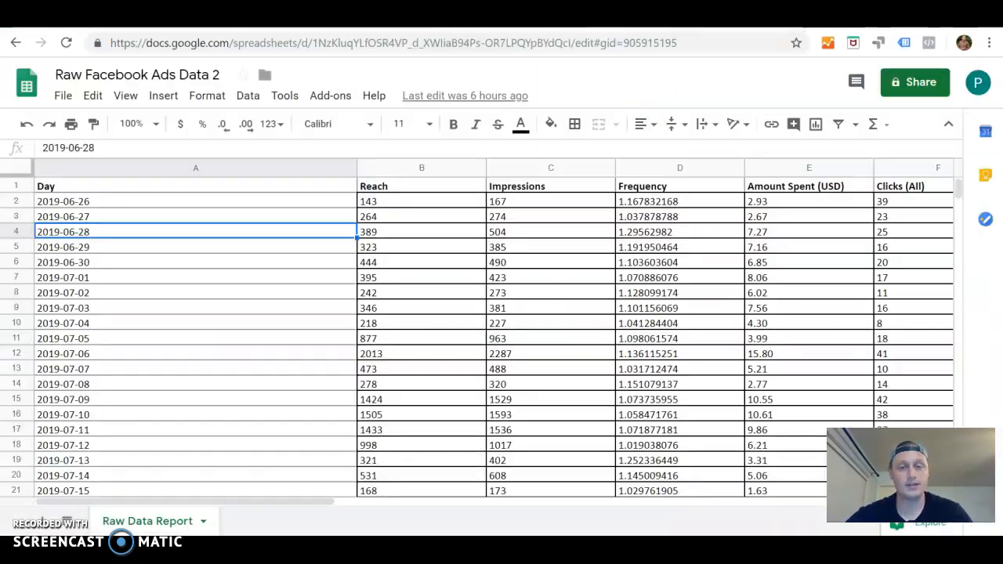
pyautogui.click(67, 201)
pyautogui.hscroll(5, 561, 257)
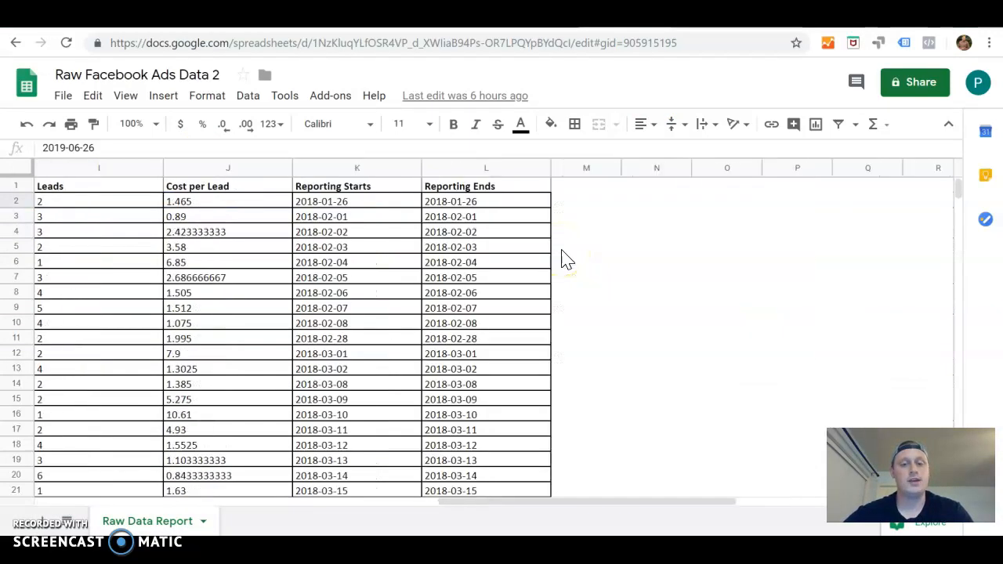
pyautogui.hscroll(-1, 568, 260)
pyautogui.hscroll(-1, 567, 260)
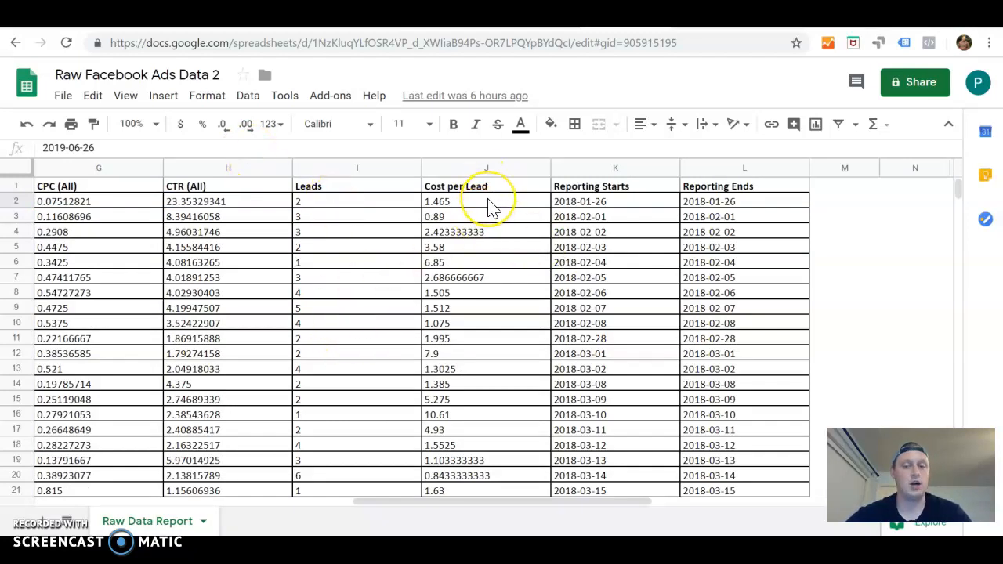
pyautogui.hscroll(-4, 462, 349)
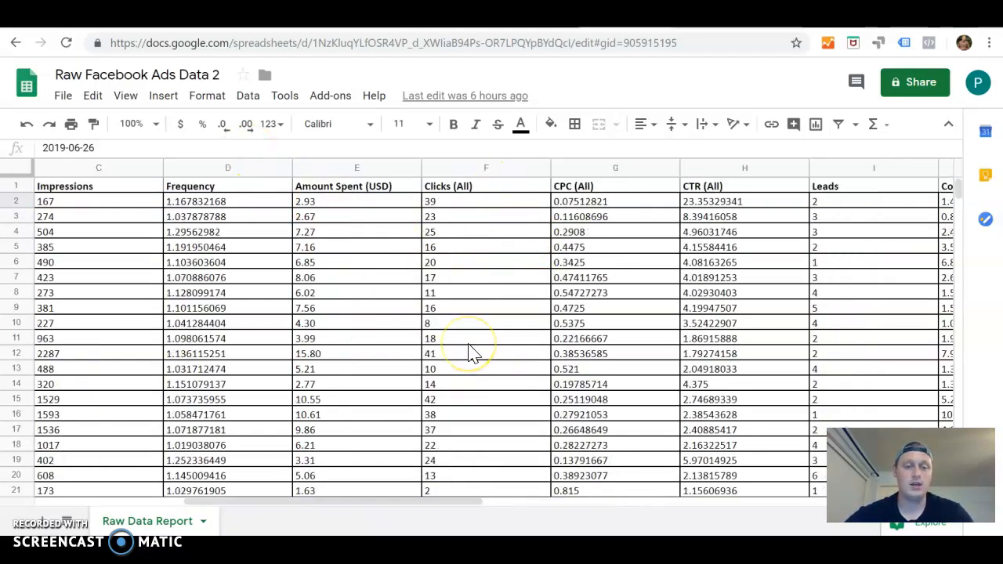
pyautogui.hscroll(-2, 473, 354)
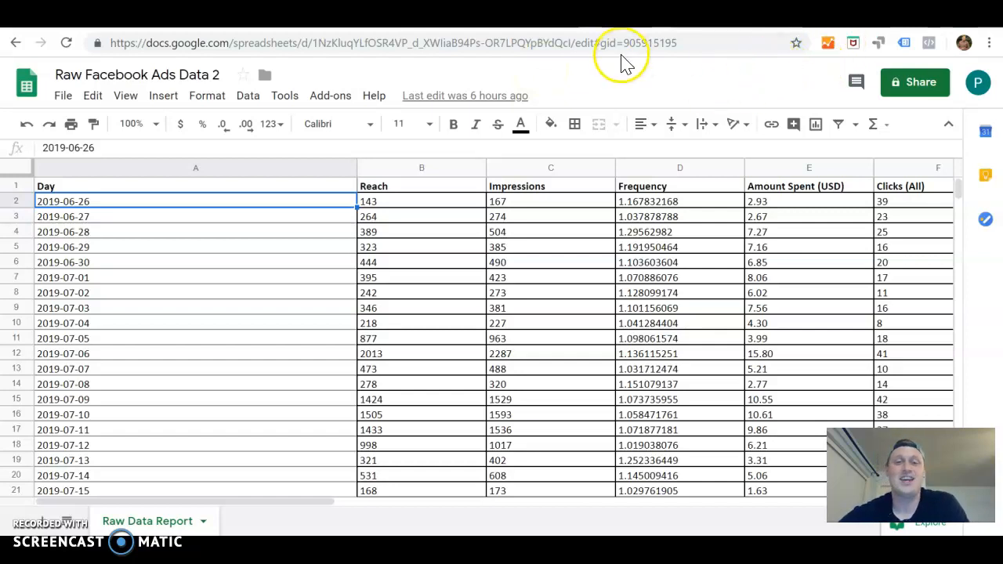
# Switch to the Data Studio report and start adding a data source with the Google Sheets connector.
pyautogui.click(818, 15)
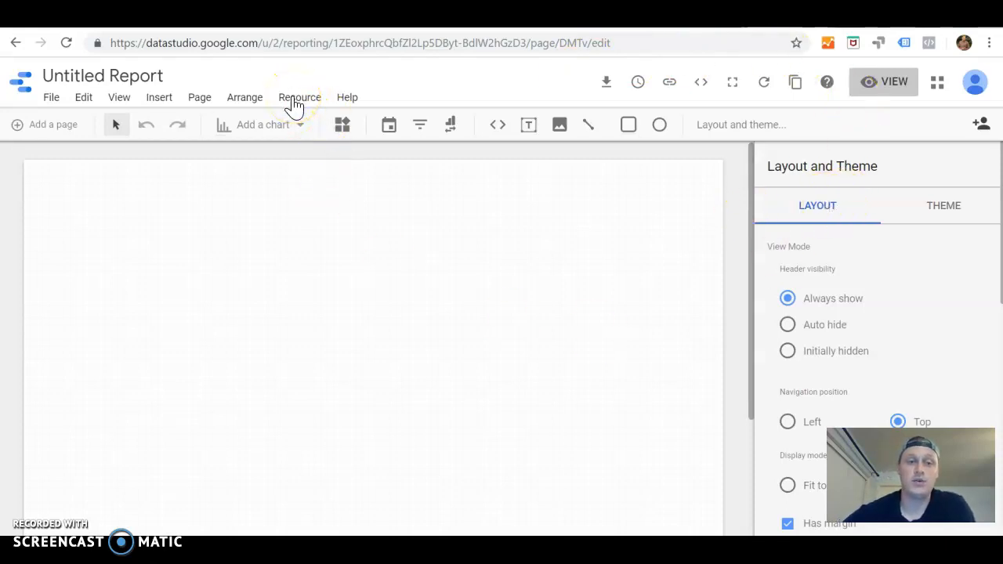
pyautogui.click(293, 102)
pyautogui.moveTo(294, 110)
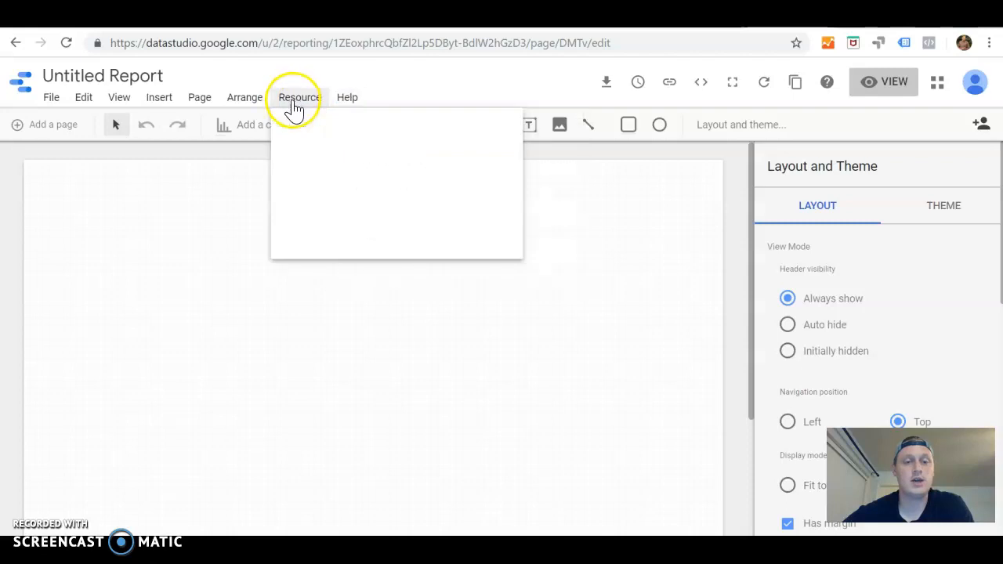
pyautogui.click(305, 137)
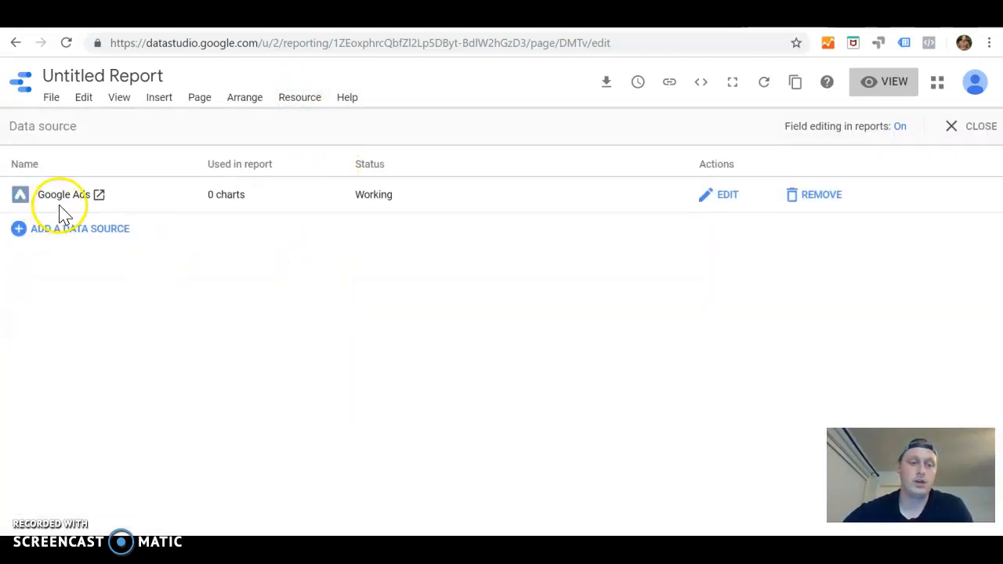
pyautogui.click(23, 235)
pyautogui.scroll(-1, 556, 285)
pyautogui.scroll(1, 557, 285)
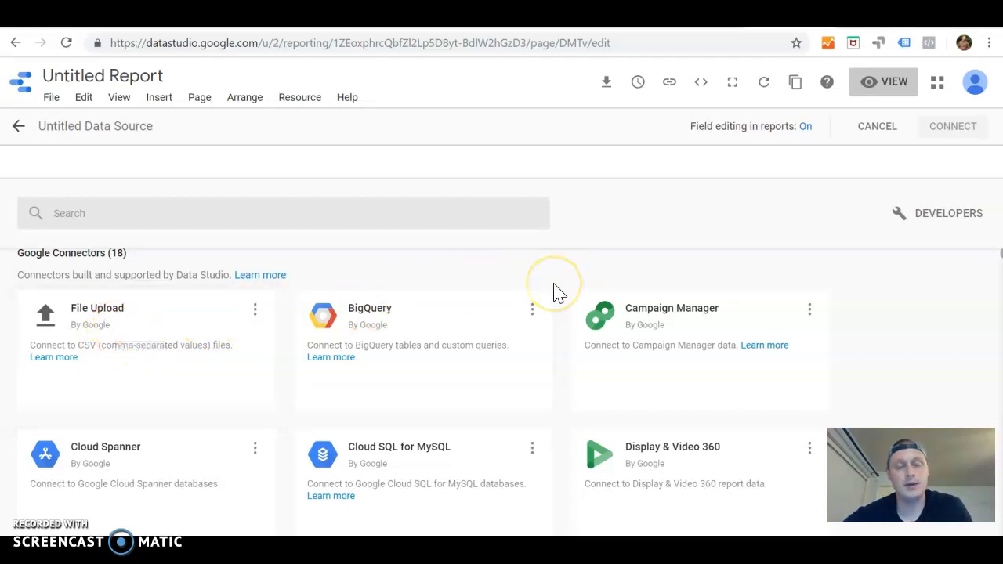
pyautogui.scroll(-5, 557, 291)
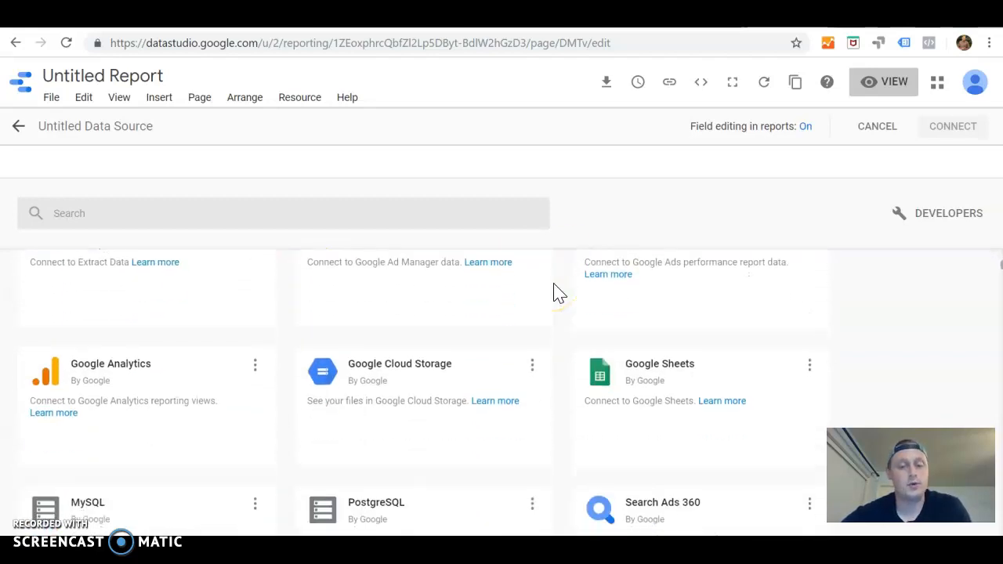
pyautogui.moveTo(642, 376)
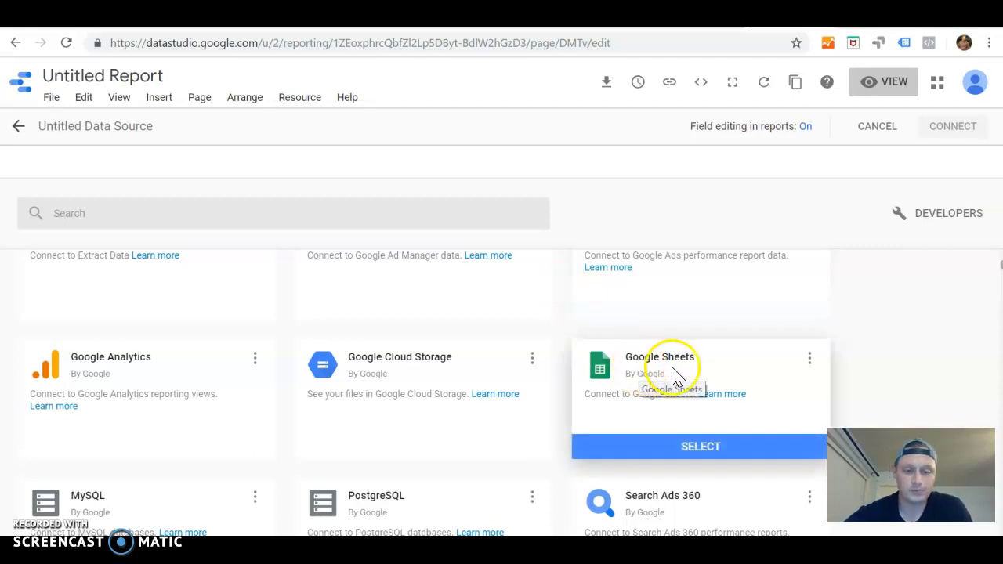
pyautogui.click(706, 452)
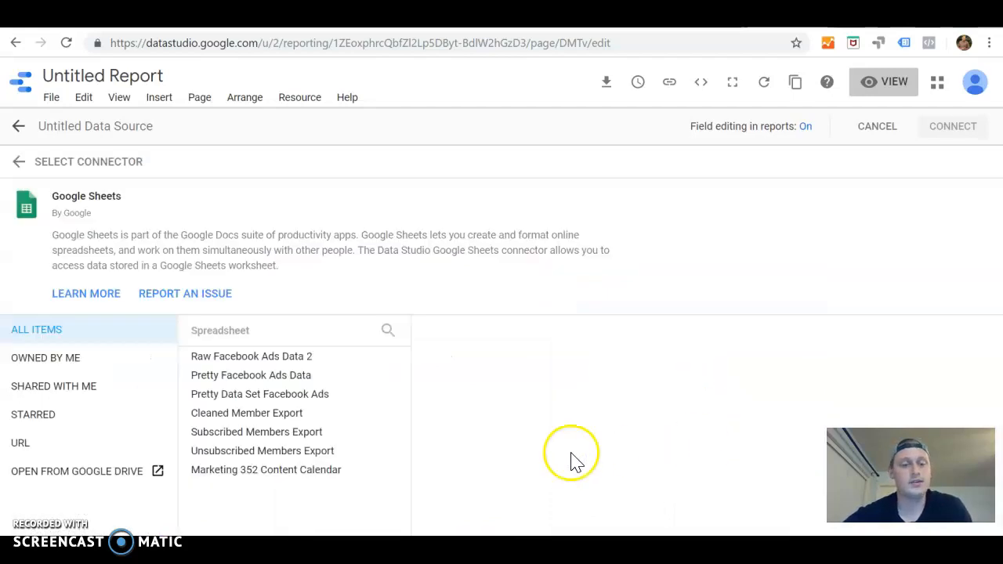
# Connect the Raw Data Report worksheet of the owned spreadsheet Raw Facebook Ads Data 2, using the first row as headers.
pyautogui.click(48, 363)
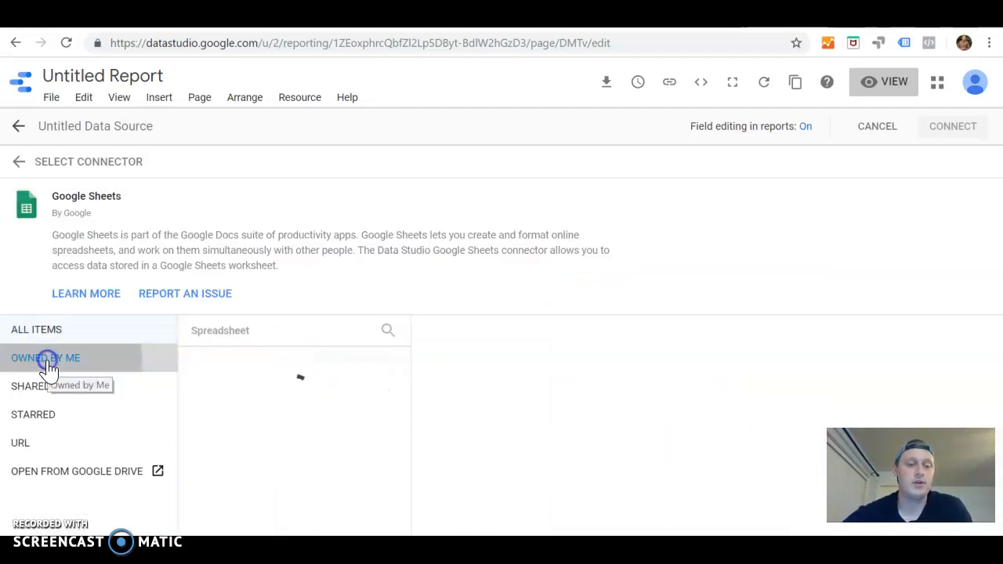
pyautogui.click(296, 360)
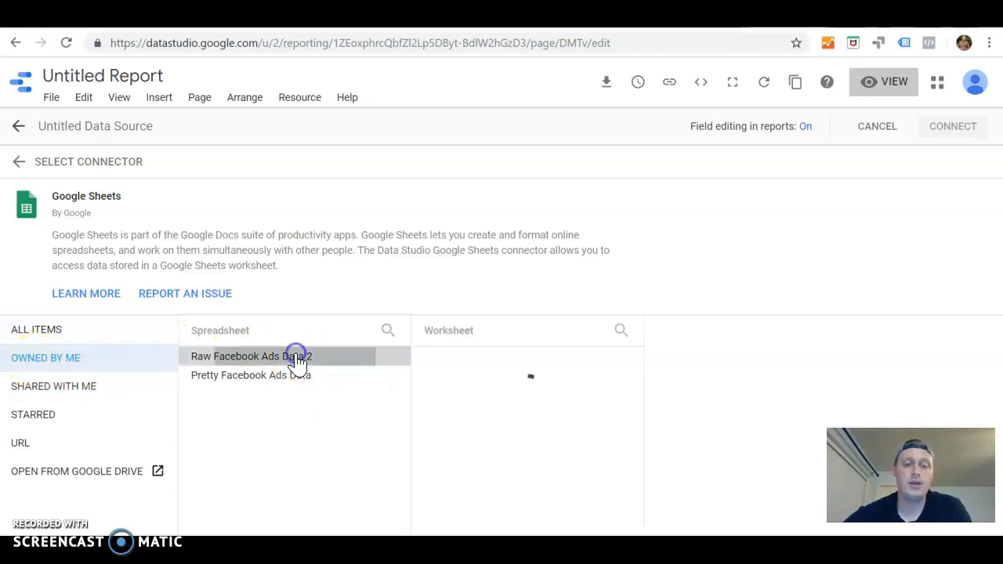
pyautogui.click(490, 358)
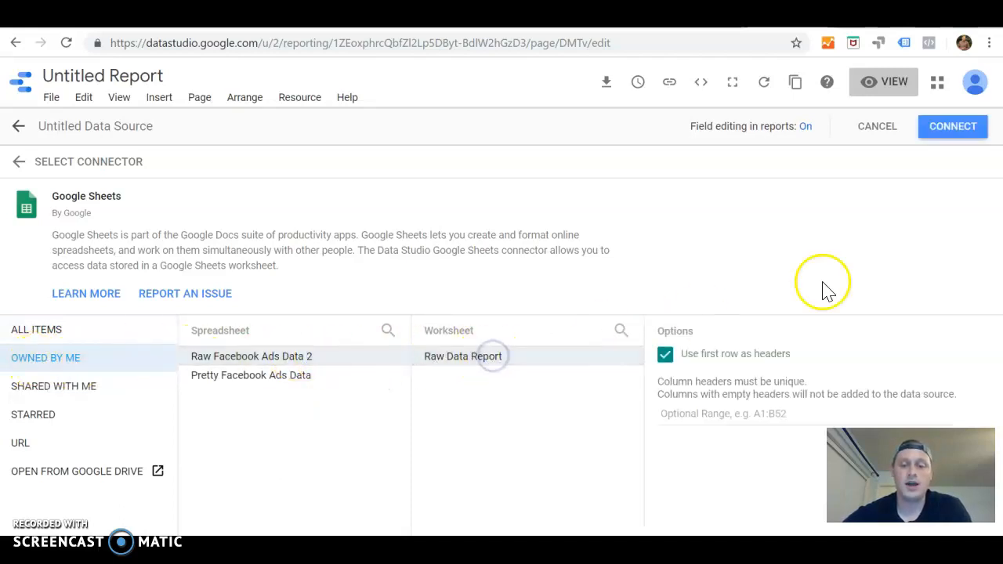
pyautogui.click(963, 134)
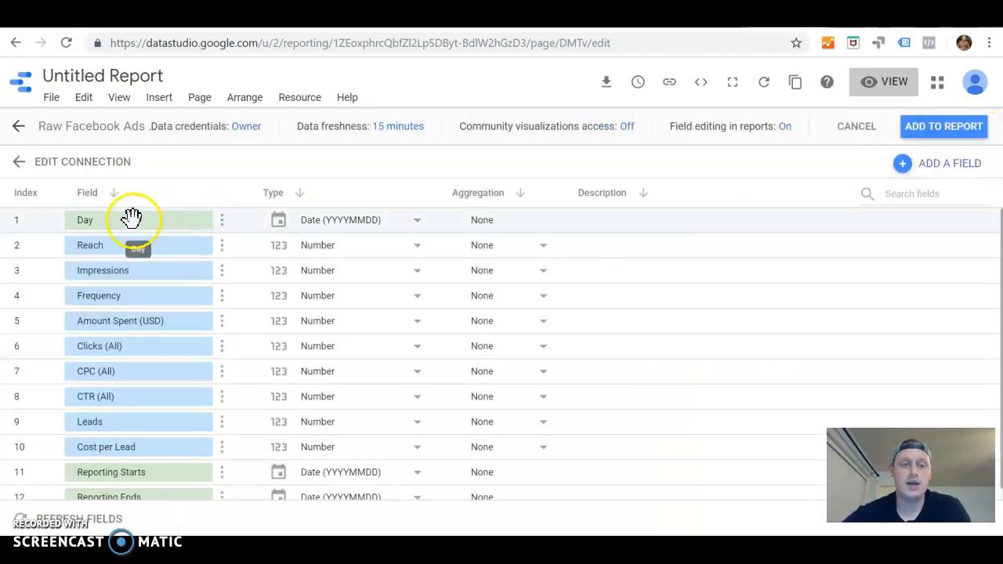
# Review the Facebook data source's fields and add the source to the report.
pyautogui.scroll(-1, 142, 415)
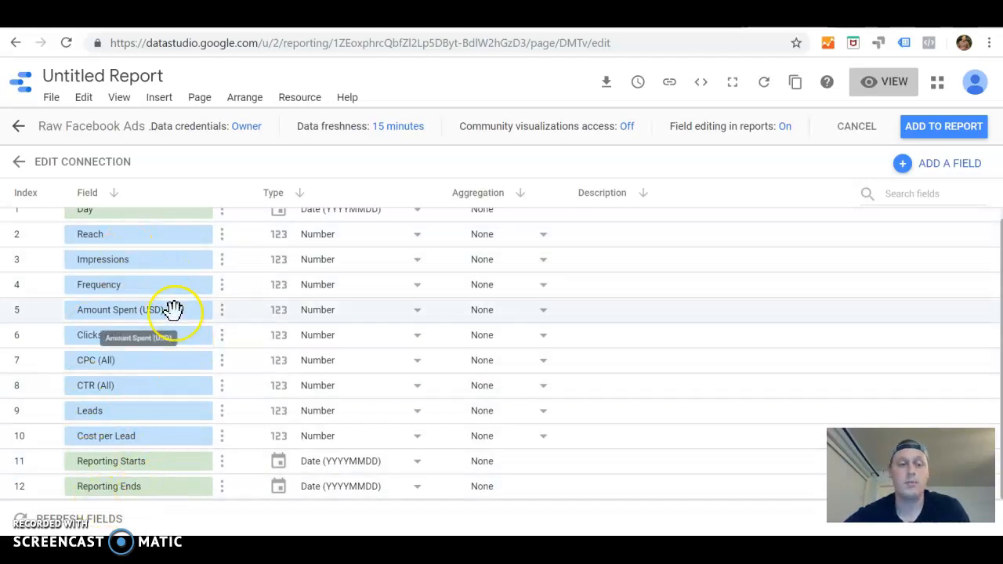
pyautogui.scroll(1, 170, 309)
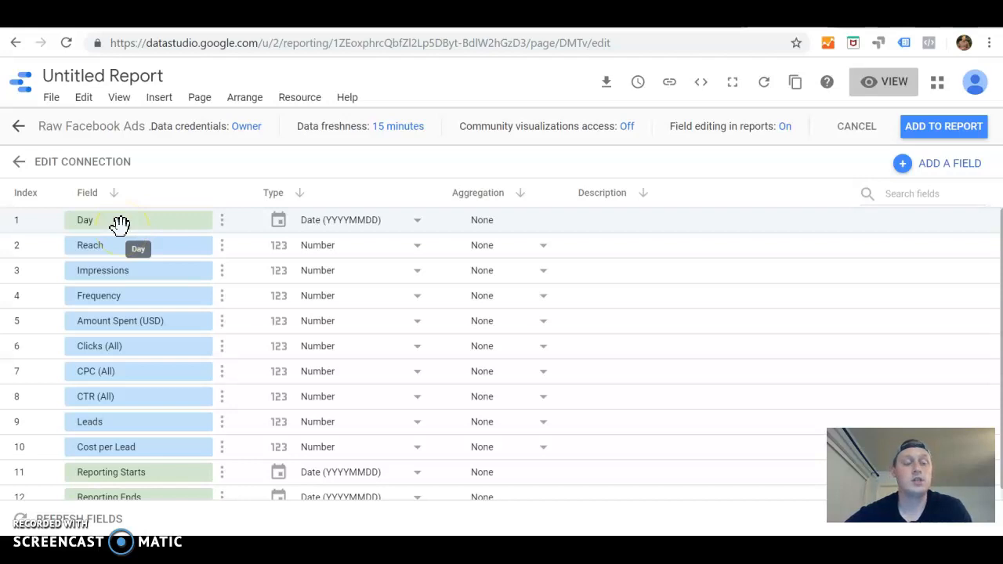
pyautogui.click(949, 133)
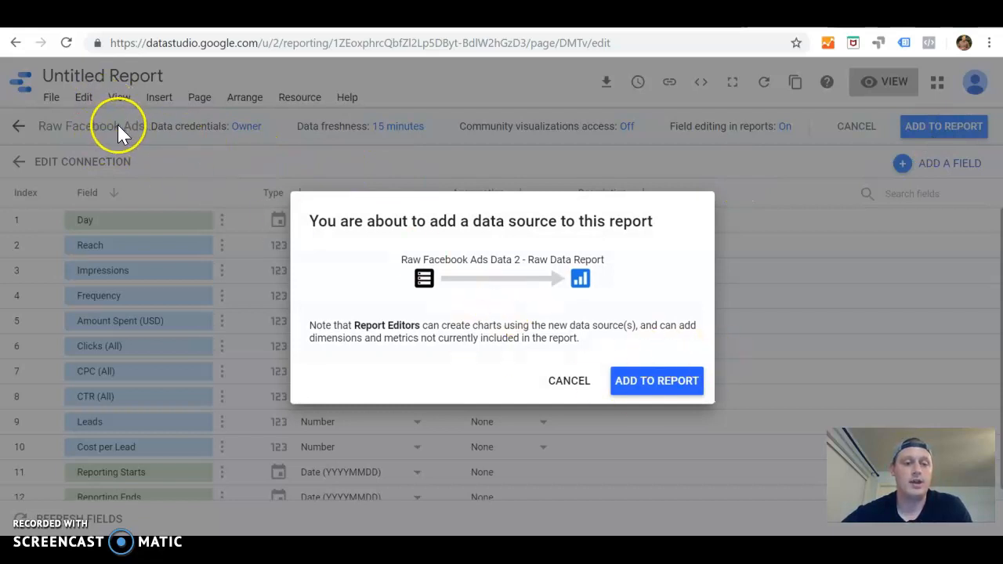
pyautogui.click(660, 381)
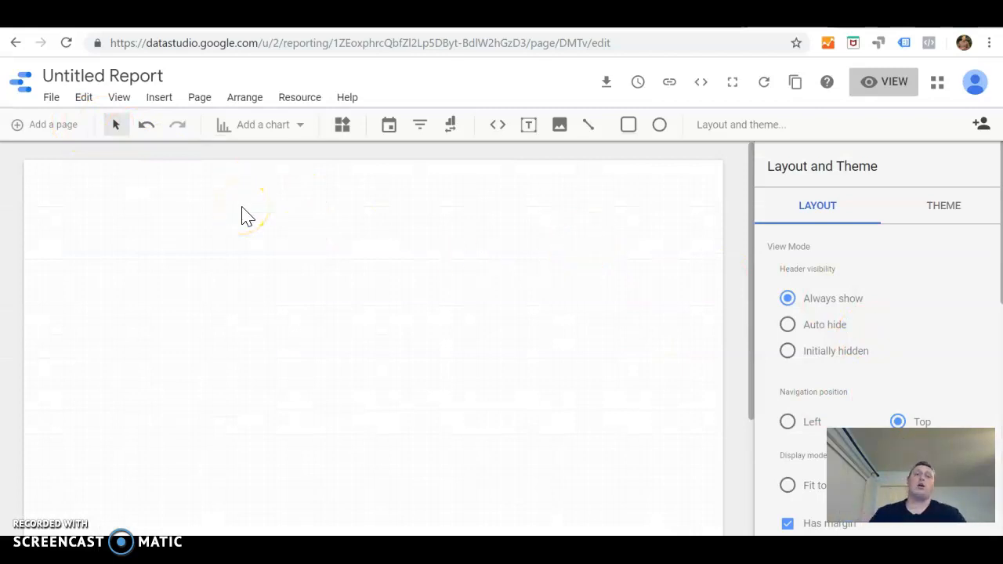
# Add a time series chart to the report page, placed near the page's left edge.
pyautogui.click(298, 125)
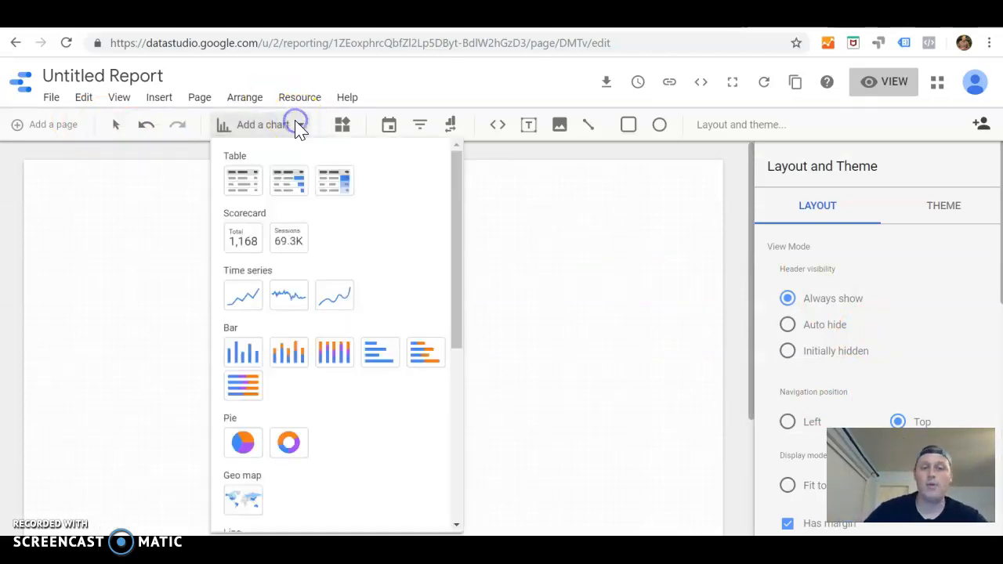
pyautogui.click(256, 305)
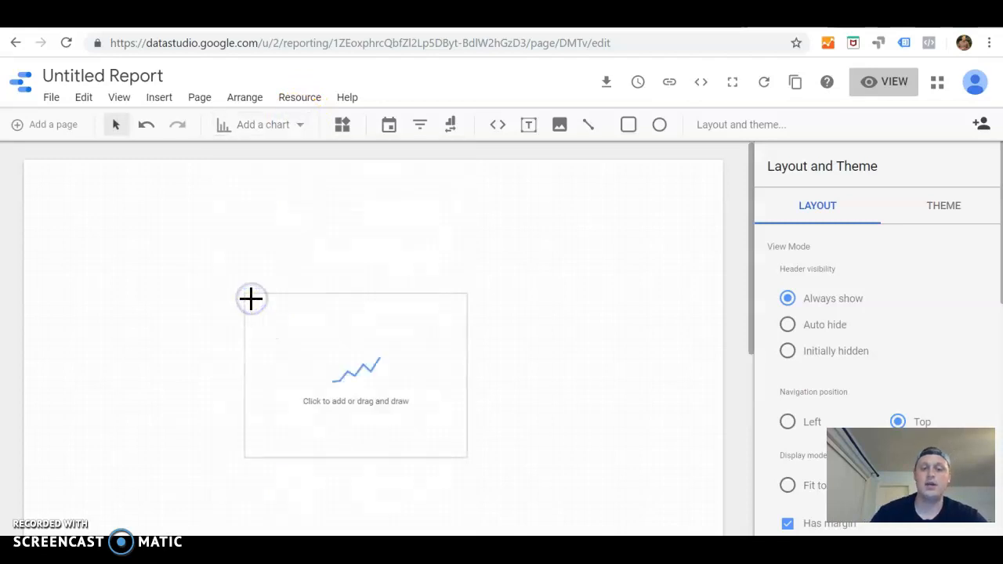
pyautogui.click(82, 282)
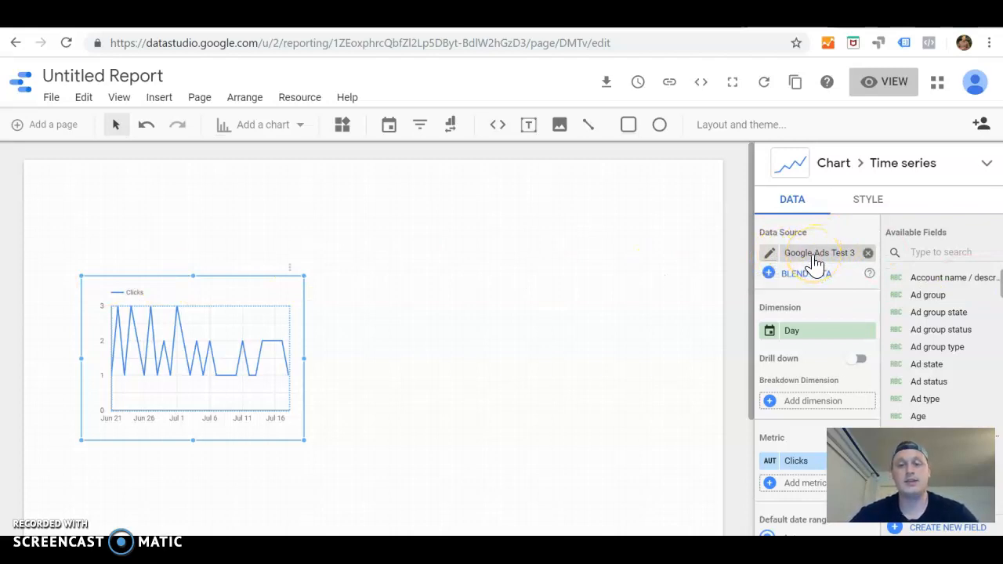
# Start a data blend for the chart and replace the Clicks metric of Google Ads Test 3 with CTR.
pyautogui.click(770, 275)
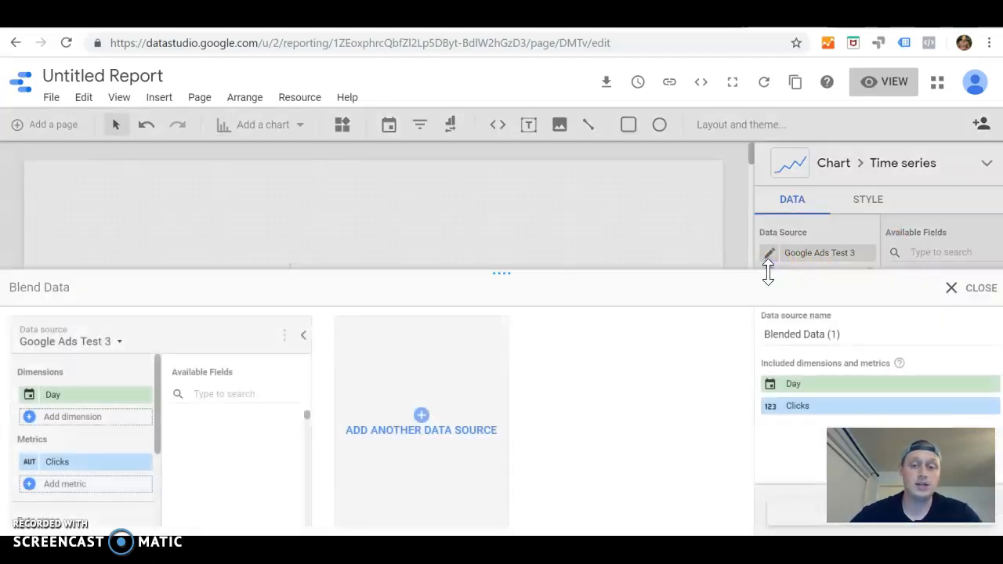
pyautogui.scroll(-1, 98, 437)
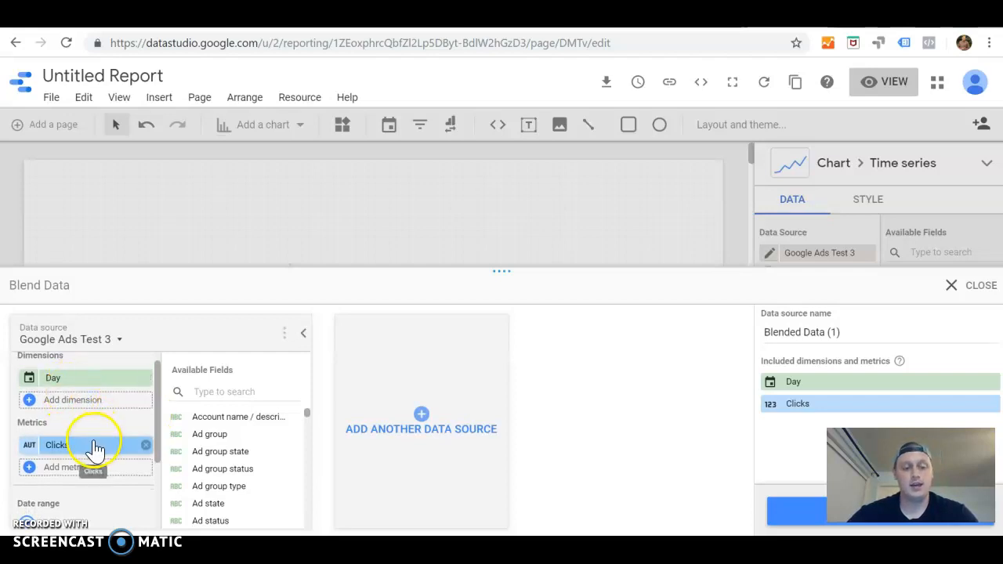
pyautogui.scroll(-1, 89, 445)
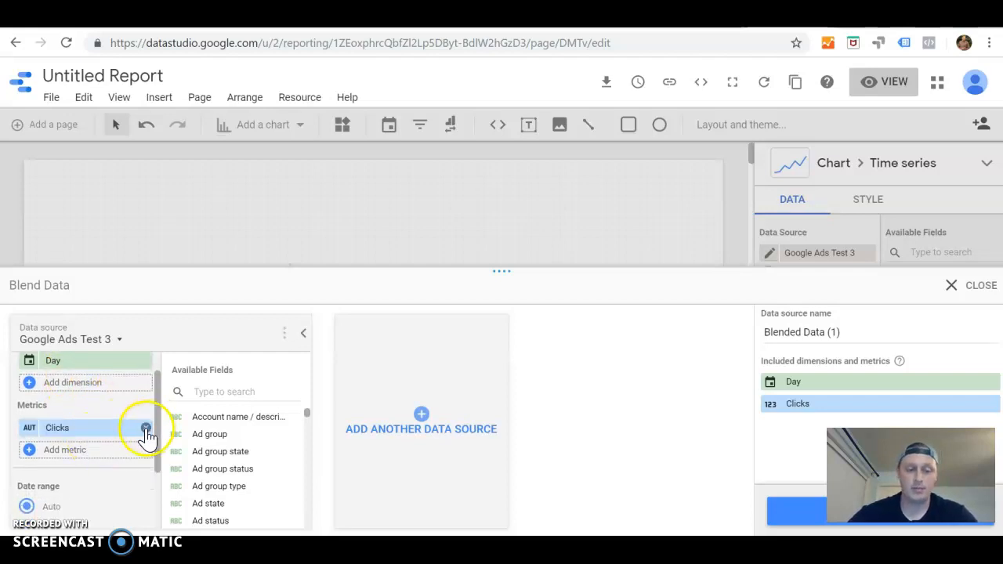
pyautogui.click(146, 429)
pyautogui.click(74, 429)
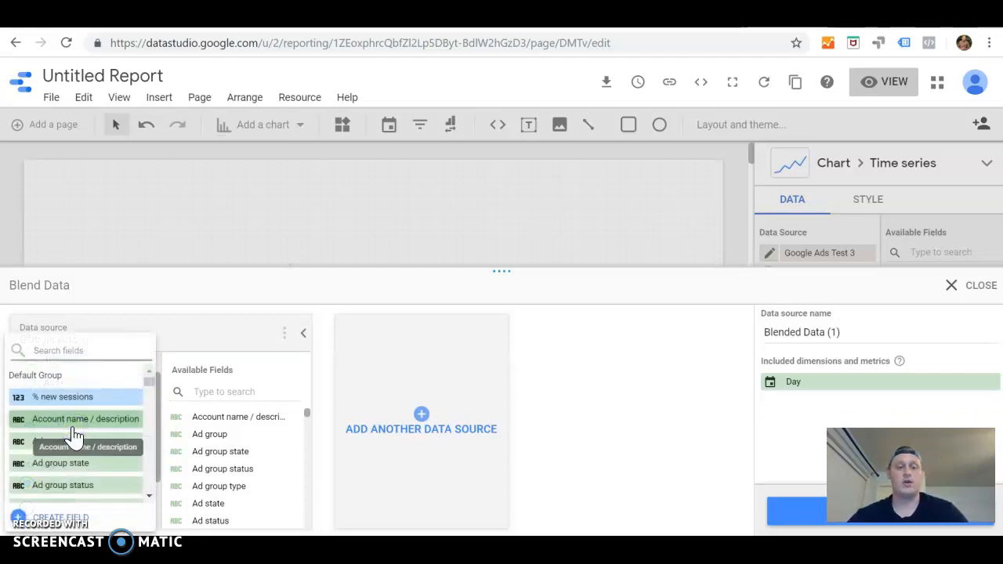
pyautogui.click(65, 351)
pyautogui.write('ctr')
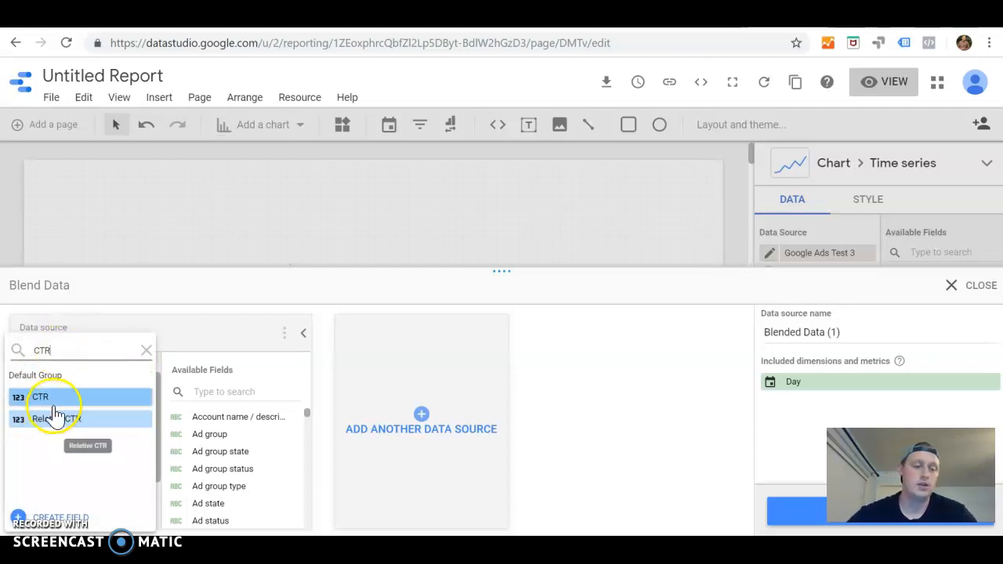
pyautogui.click(57, 402)
pyautogui.scroll(-1, 117, 443)
pyautogui.scroll(1, 115, 445)
pyautogui.scroll(1, 114, 445)
# Add Raw Facebook Ads Data 2 - Raw Data Report as the blend's second source, joined on Day.
pyautogui.click(421, 423)
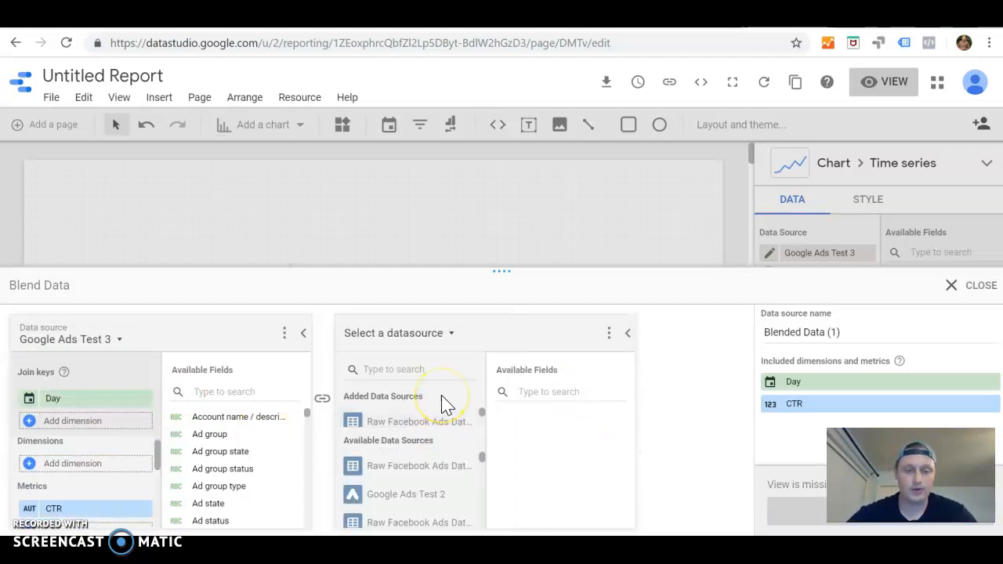
pyautogui.click(427, 421)
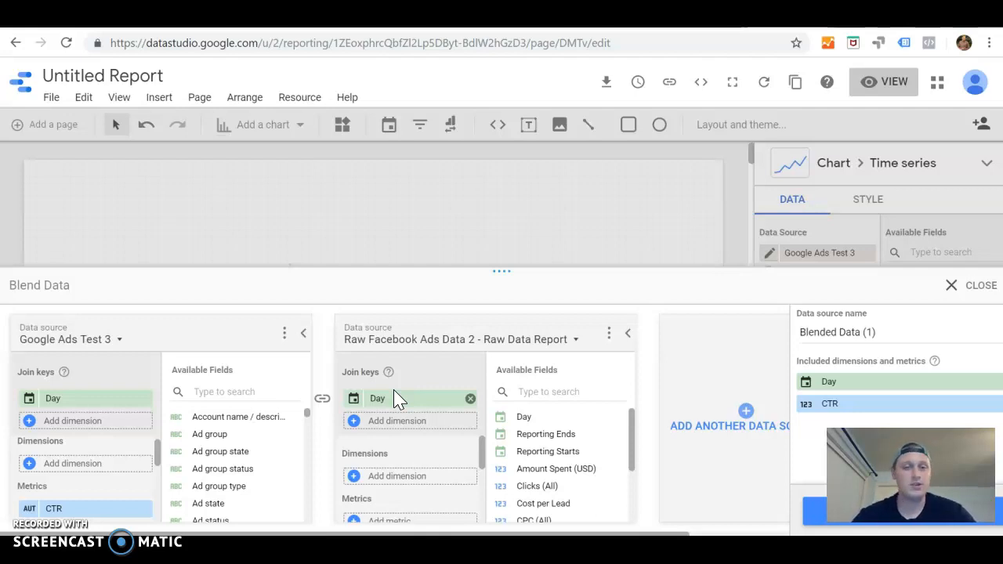
pyautogui.moveTo(398, 400); pyautogui.dragTo(370, 429)
pyautogui.scroll(-2, 400, 492)
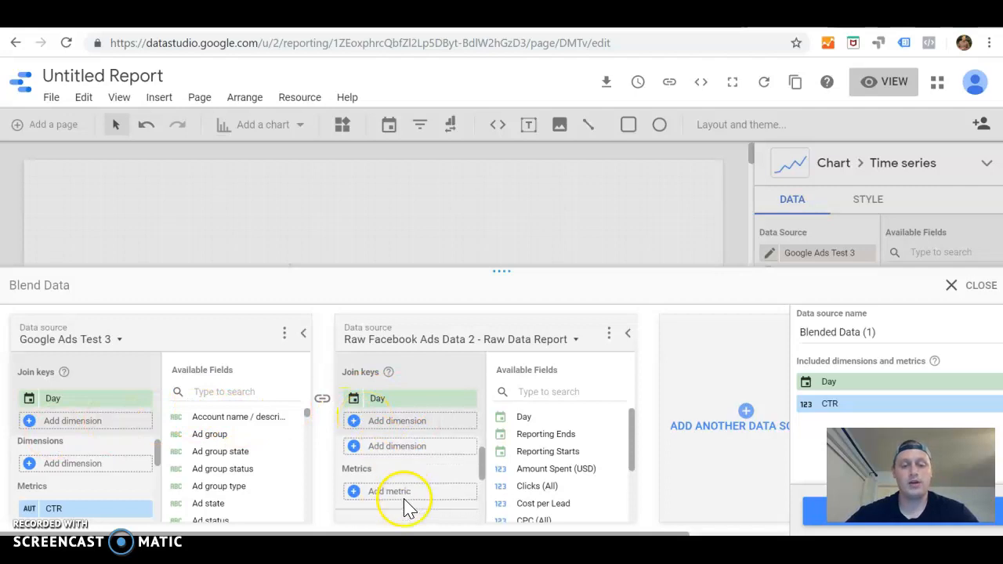
# Add the CTR (All) metric to the Facebook source, then save and close the blend.
pyautogui.click(358, 471)
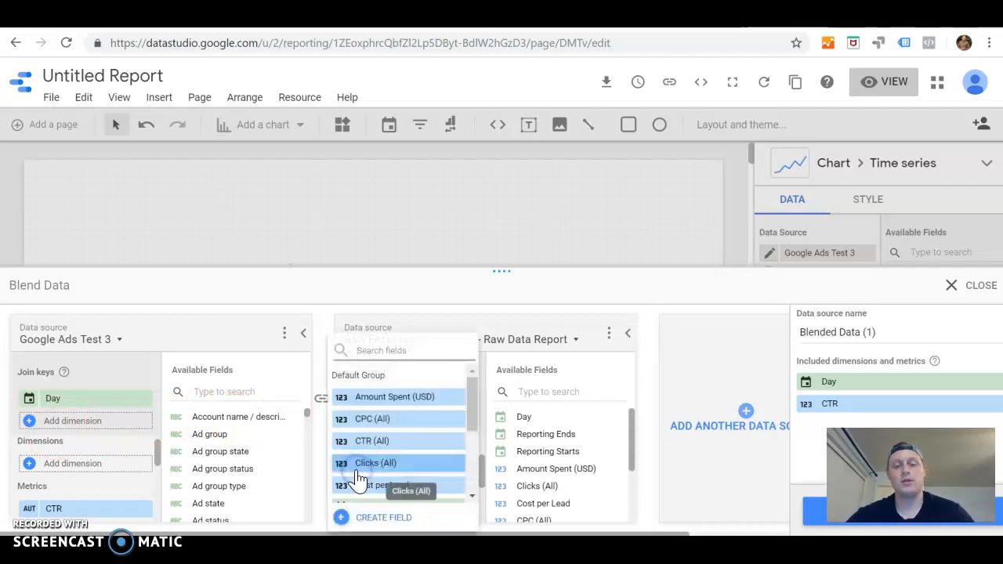
pyautogui.click(391, 443)
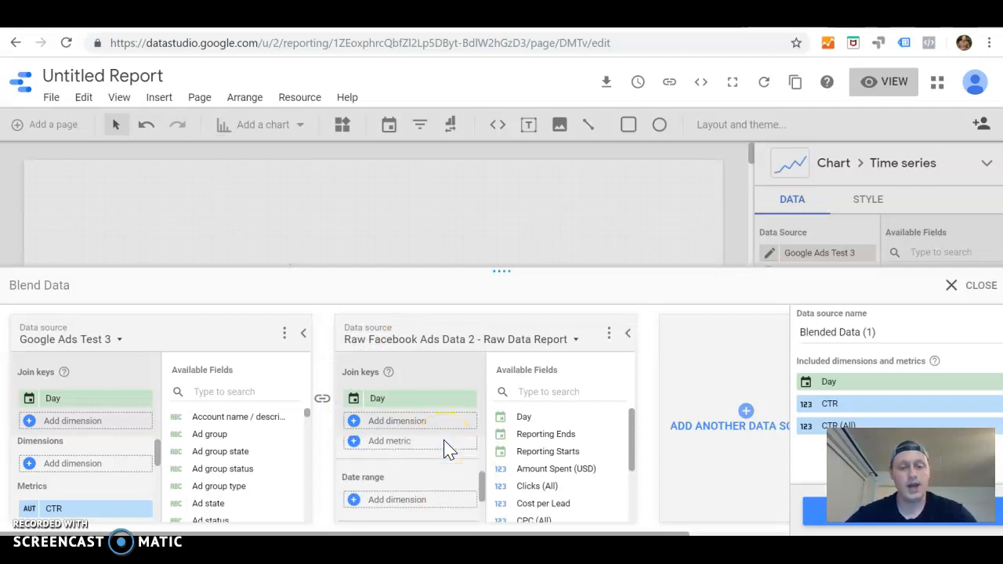
pyautogui.click(566, 451)
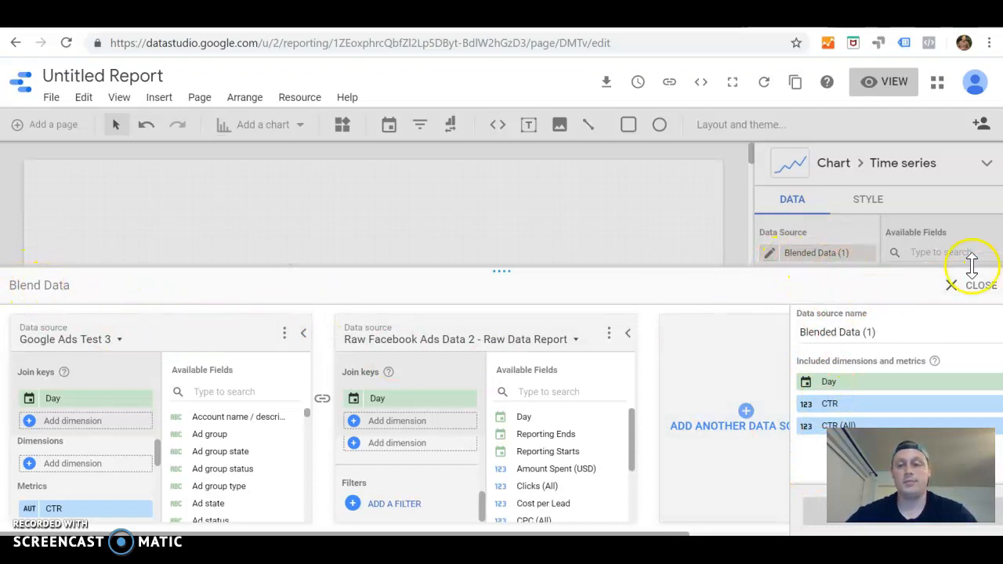
pyautogui.click(972, 288)
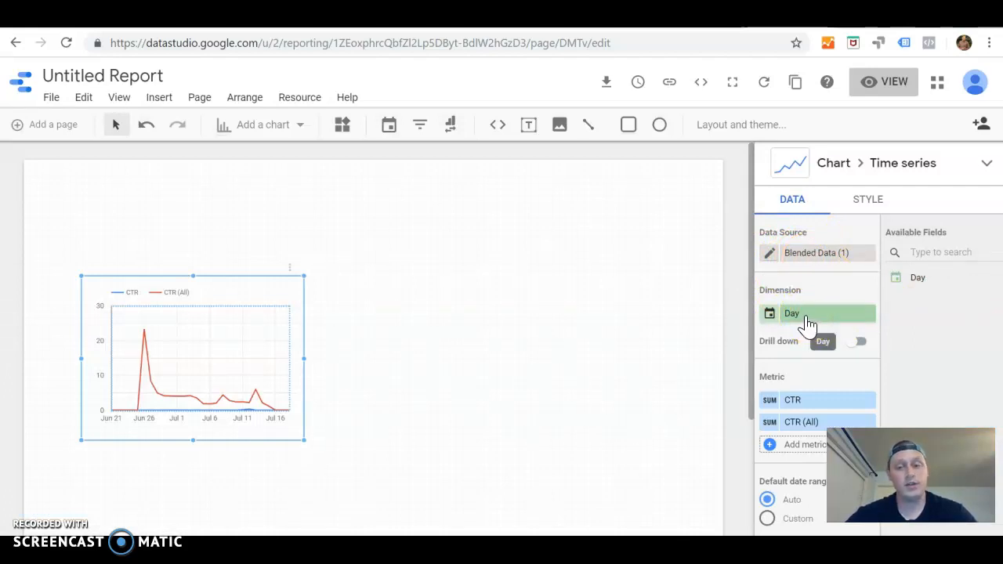
# Name the chart's CTR metric Google Ads.
pyautogui.scroll(-2, 808, 325)
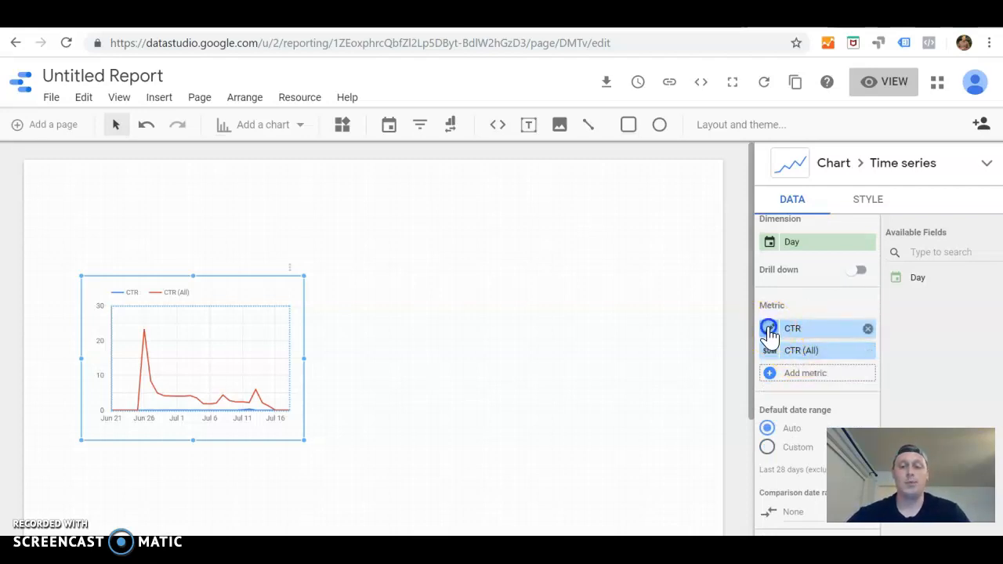
pyautogui.click(769, 328)
pyautogui.click(600, 151)
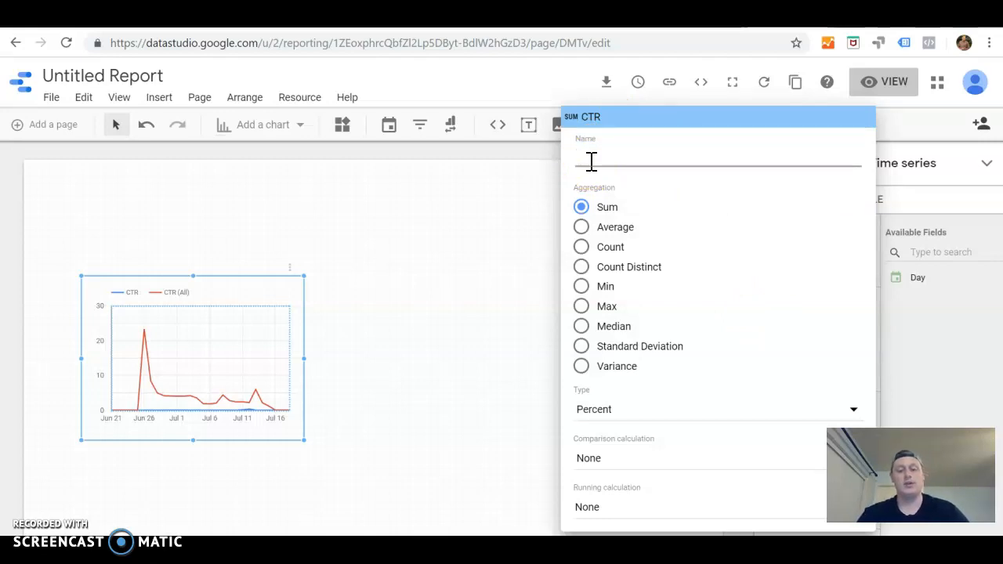
pyautogui.write('Google Ads')
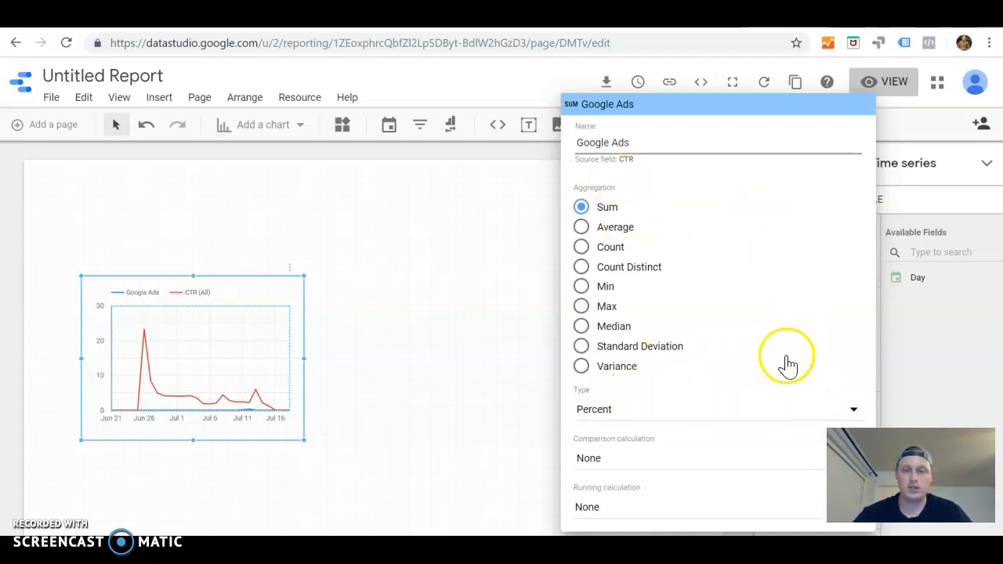
pyautogui.click(733, 194)
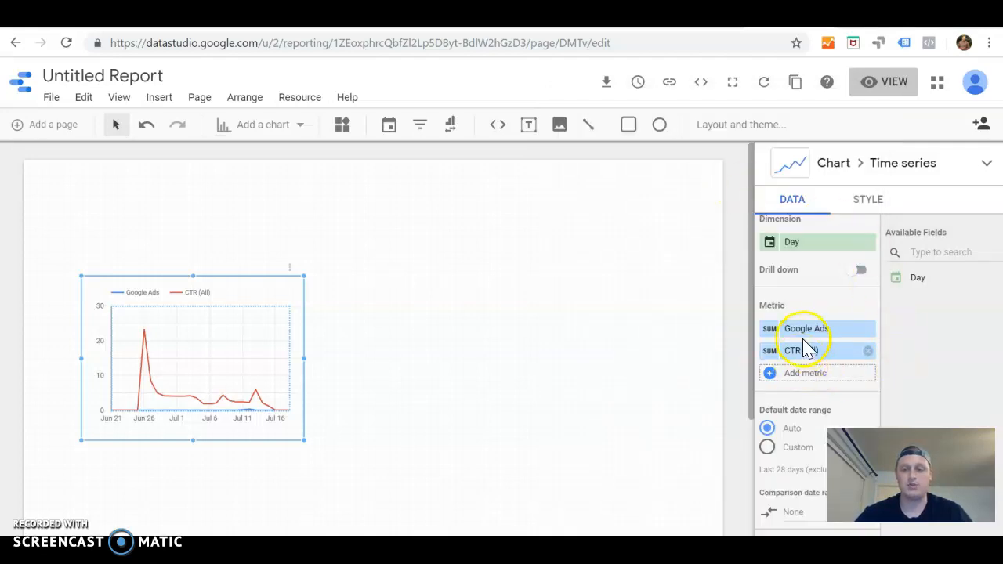
# Try the Percent type for the chart's CTR (All) metric.
pyautogui.click(768, 351)
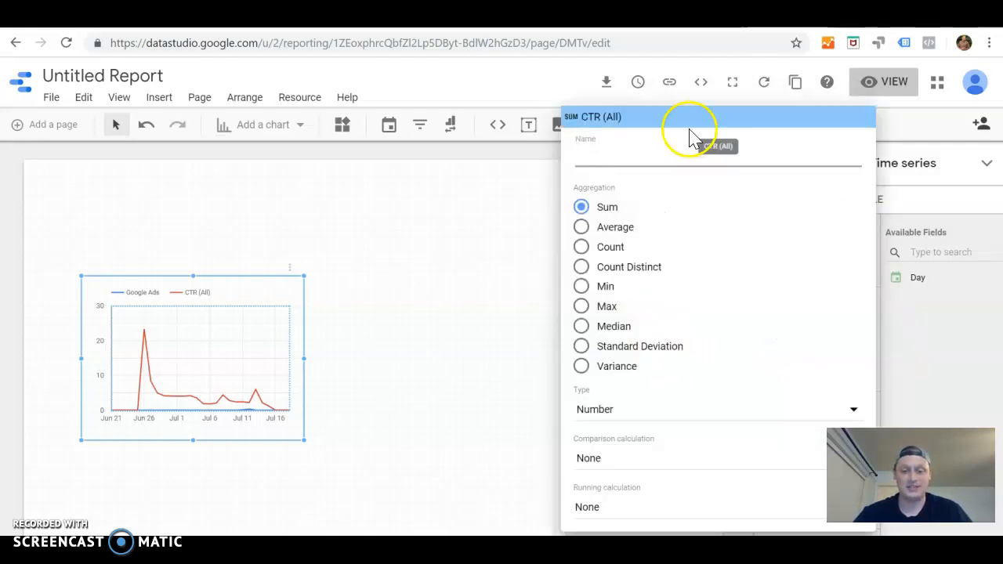
pyautogui.click(600, 413)
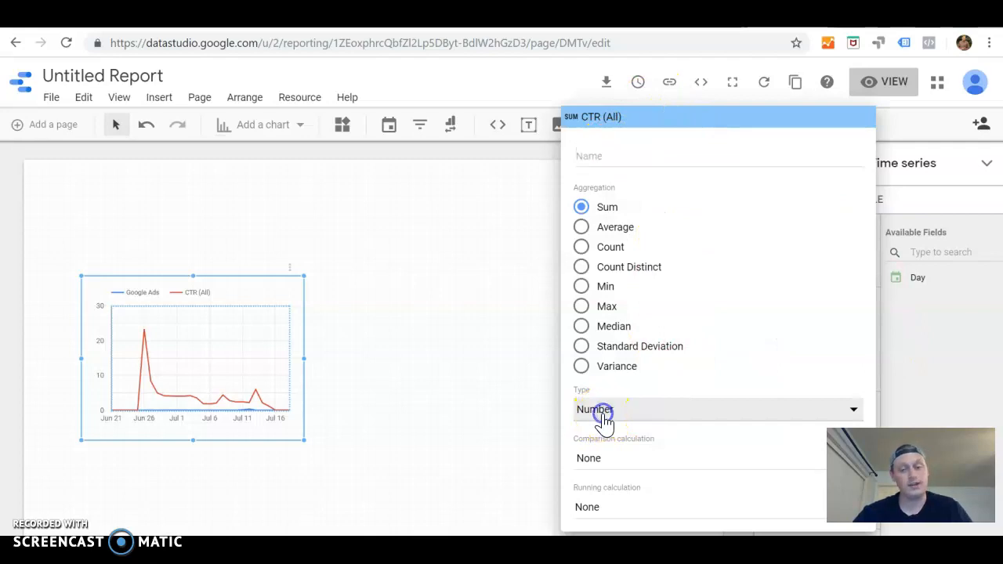
pyautogui.moveTo(578, 432)
pyautogui.click(387, 448)
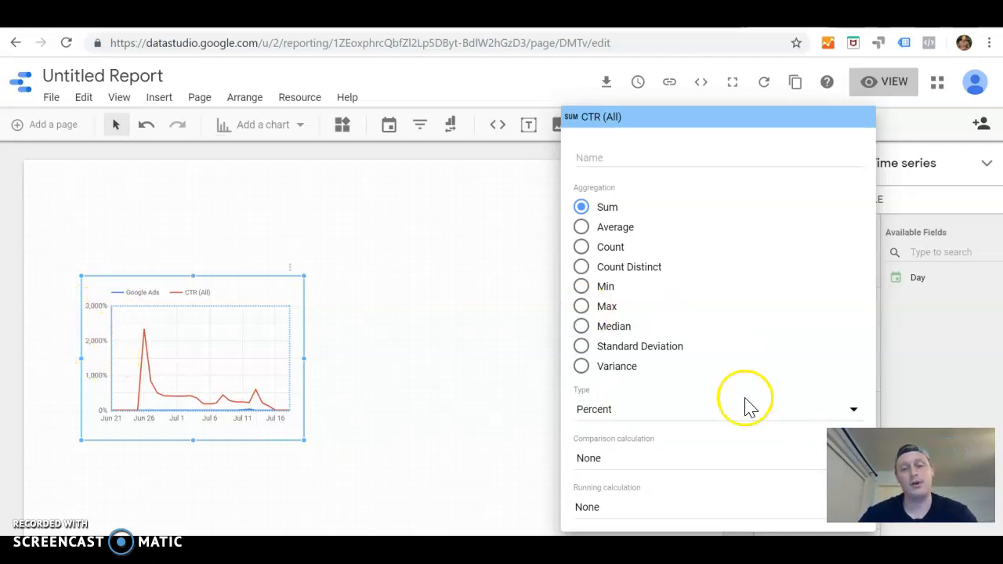
# Return the CTR (All) metric's type to Number.
pyautogui.click(656, 408)
pyautogui.moveTo(678, 437)
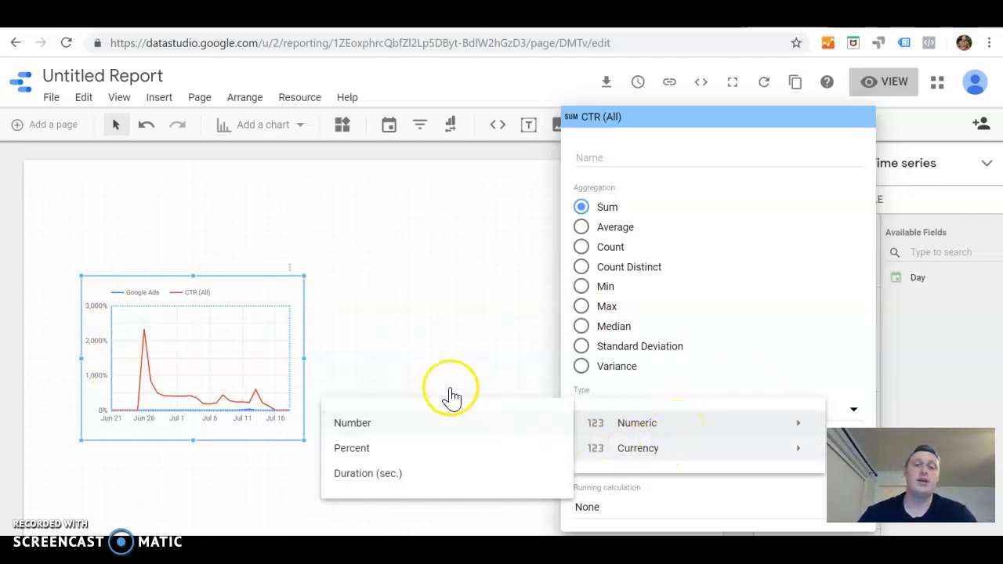
pyautogui.moveTo(638, 448)
pyautogui.click(457, 423)
pyautogui.click(630, 406)
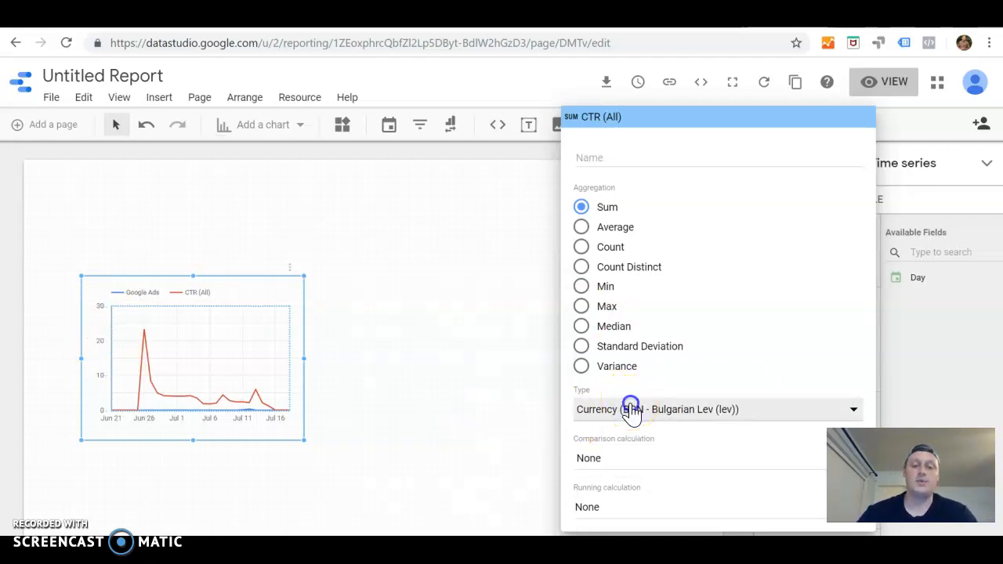
pyautogui.click(448, 429)
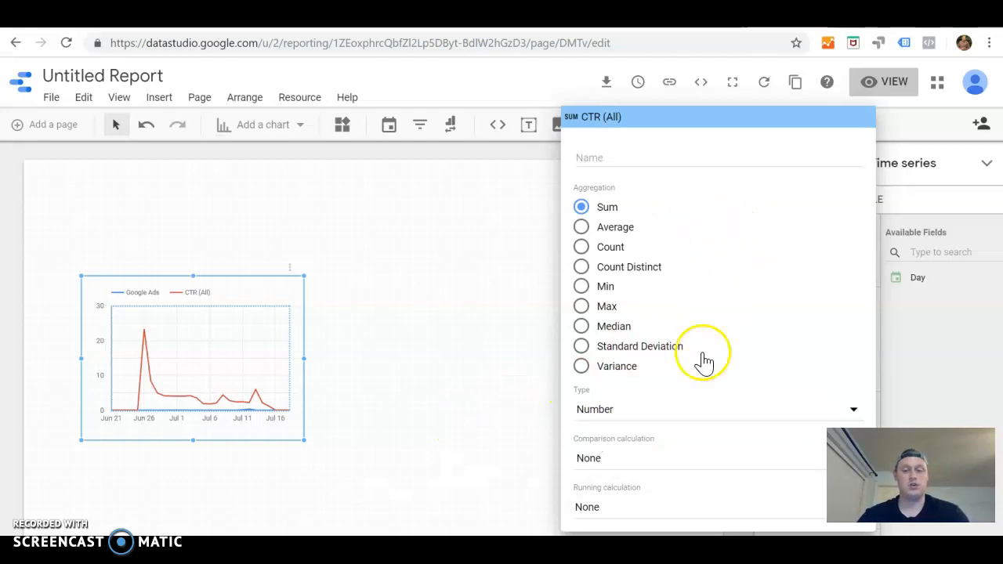
# Name the CTR (All) metric Facebook Ads and enlarge the chart by extending its upper-right corner.
pyautogui.click(613, 156)
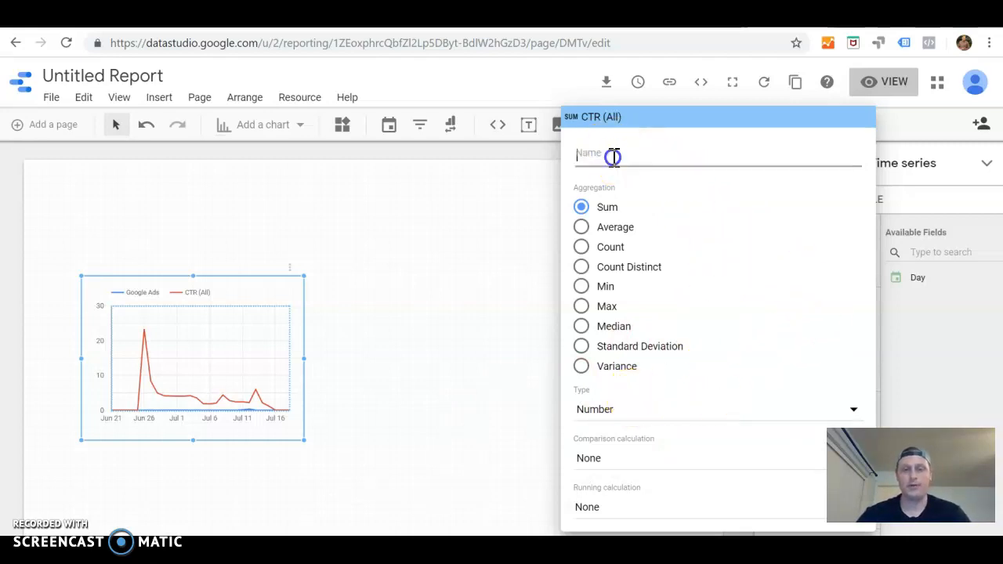
pyautogui.write('Facebook Ads')
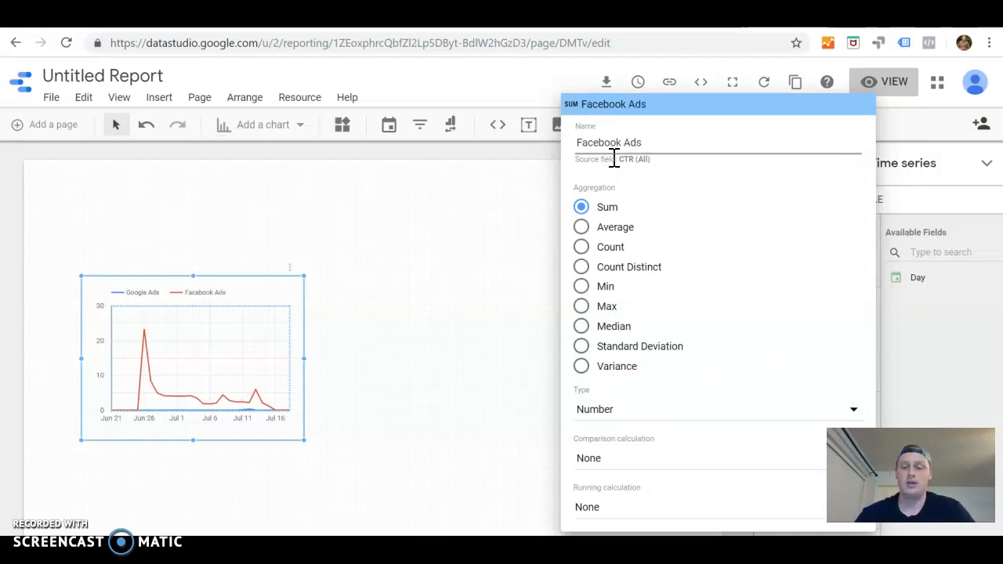
pyautogui.press('Return')
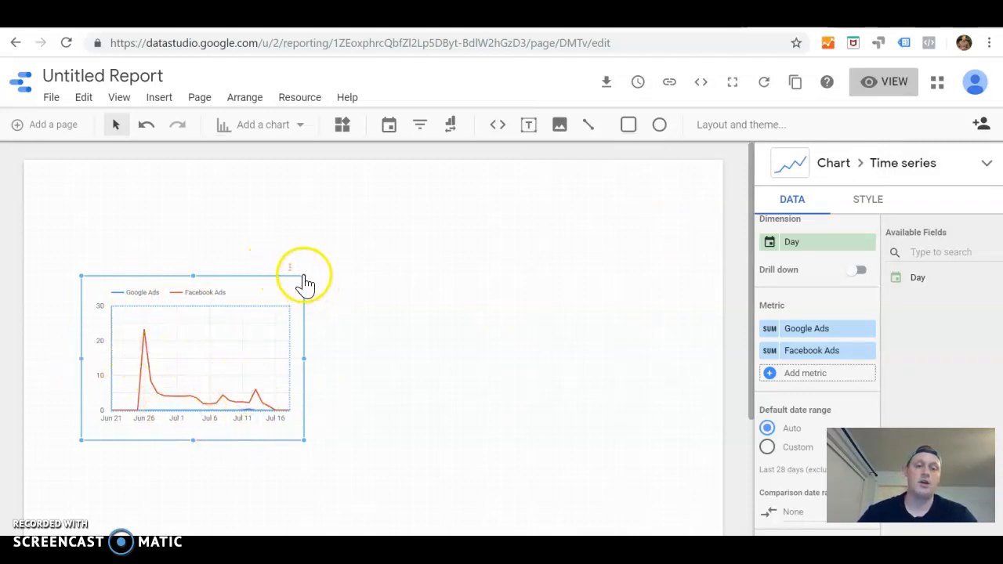
pyautogui.moveTo(303, 276); pyautogui.dragTo(513, 206)
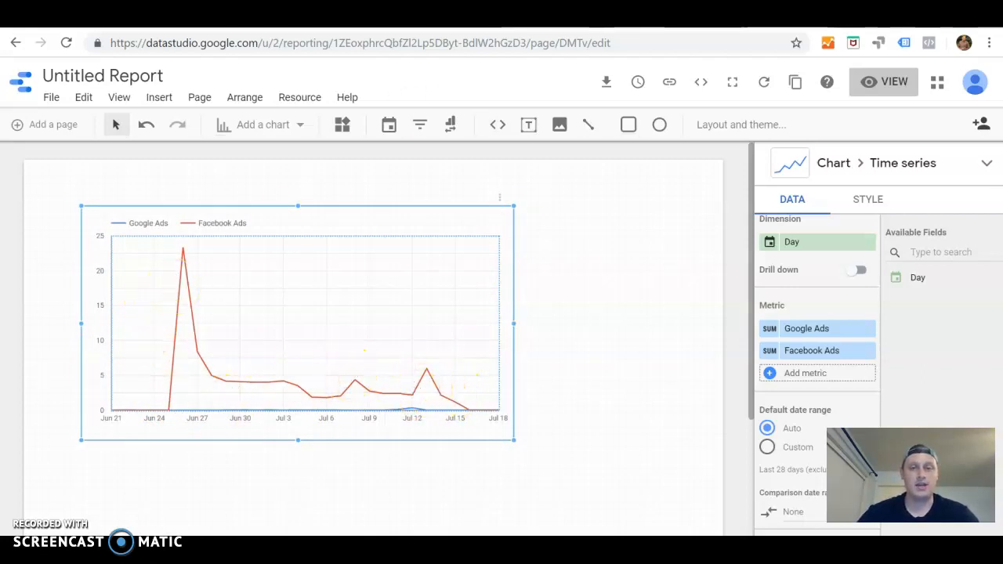
# Switch to the Raw Facebook Ads Data 2 spreadsheet and examine the values in the CTR (All) column.
pyautogui.click(728, 20)
pyautogui.hscroll(7, 576, 290)
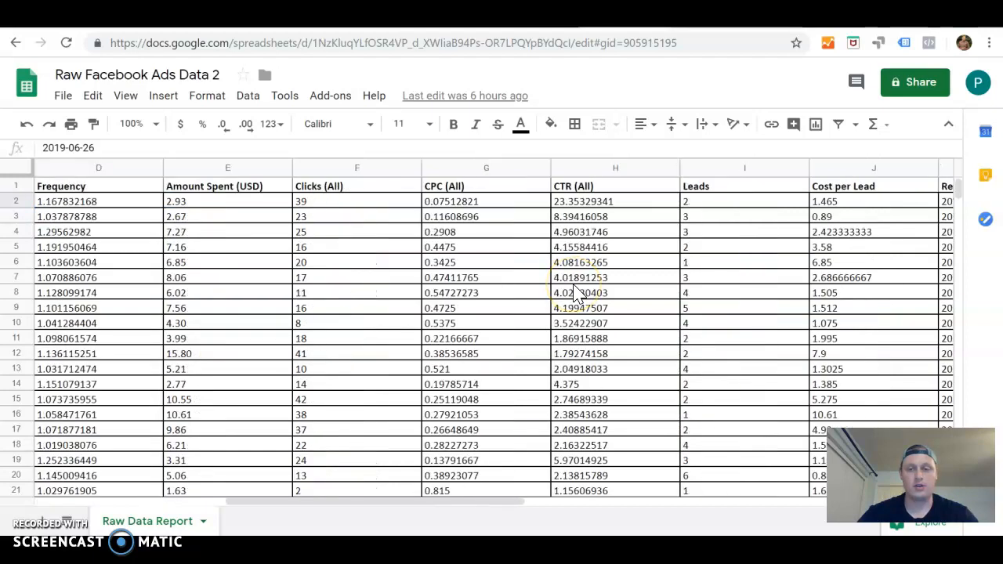
pyautogui.click(571, 201)
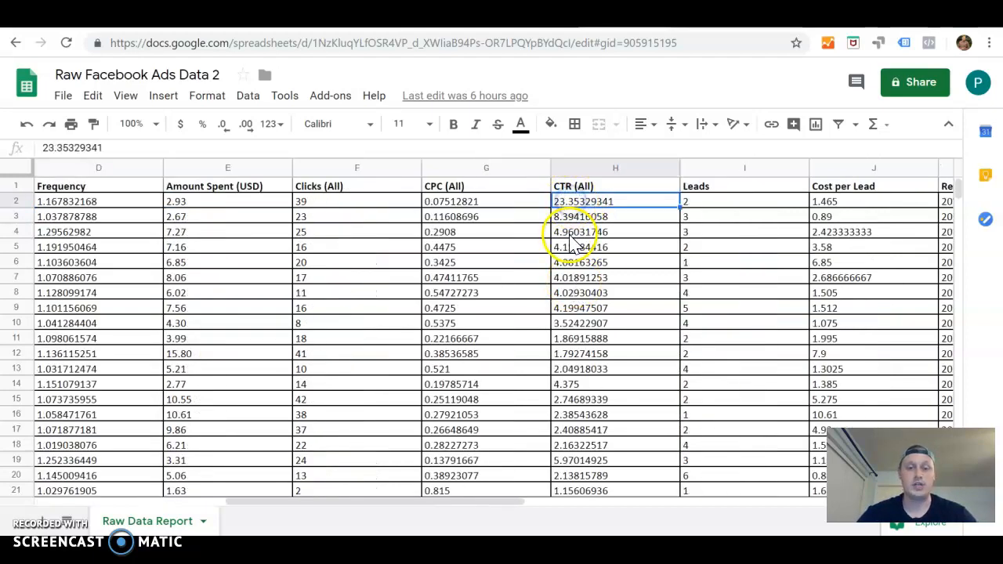
pyautogui.click(569, 342)
# Format the first CTR (All) value, cell H2, as a percentage and correct it to 23.35329341%.
pyautogui.click(574, 204)
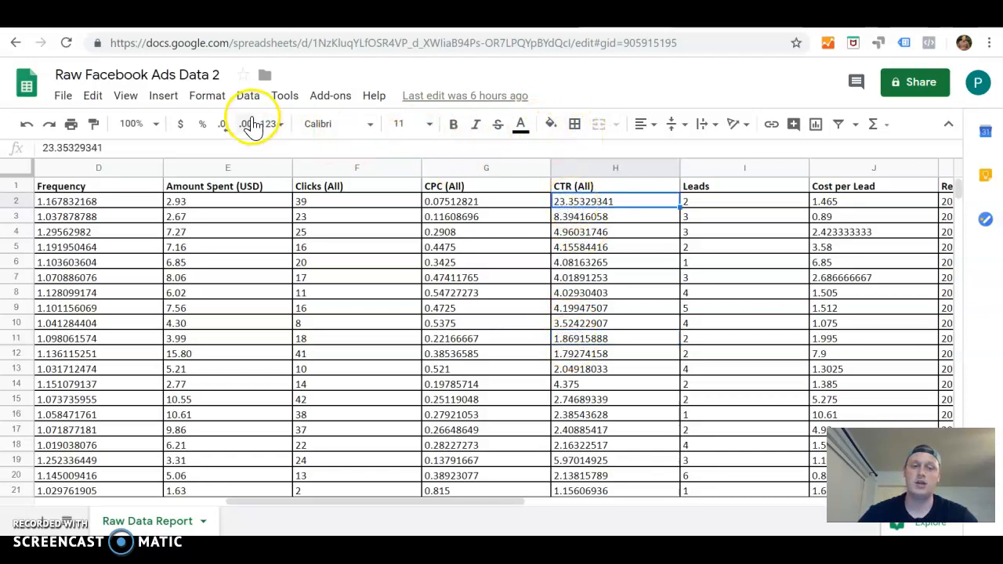
pyautogui.click(210, 127)
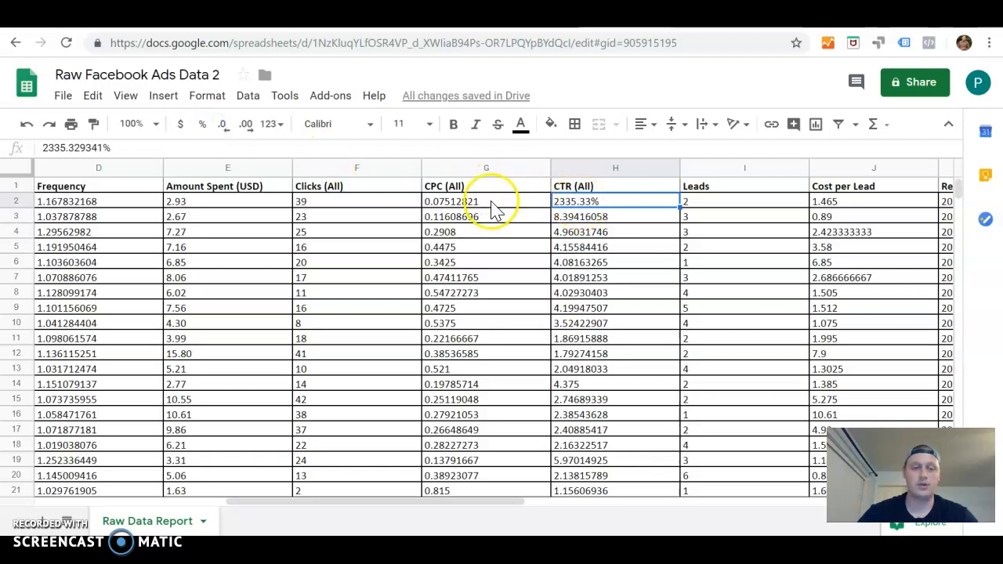
pyautogui.write('.')
pyautogui.click(588, 202)
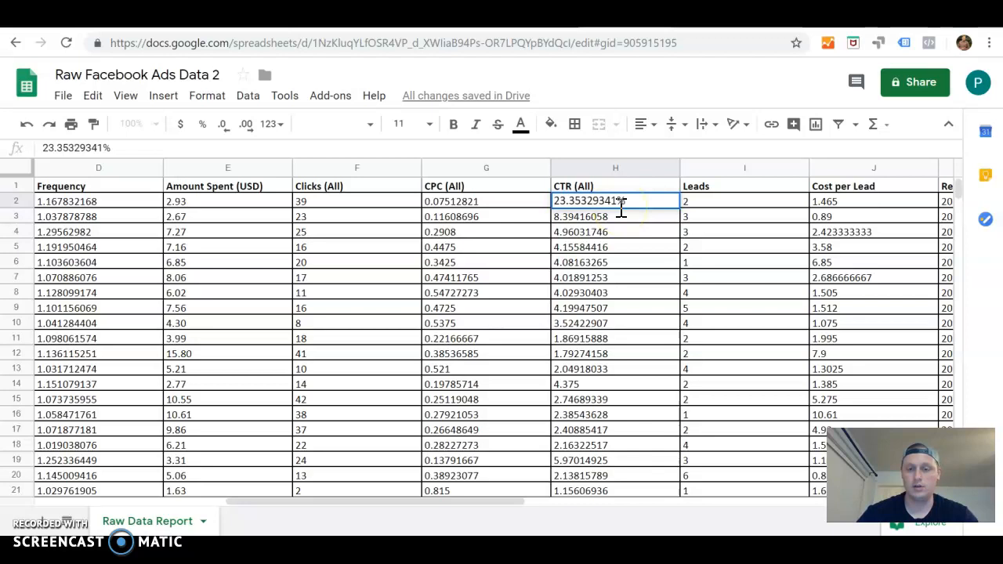
pyautogui.click(621, 215)
pyautogui.moveTo(582, 199); pyautogui.dragTo(598, 220)
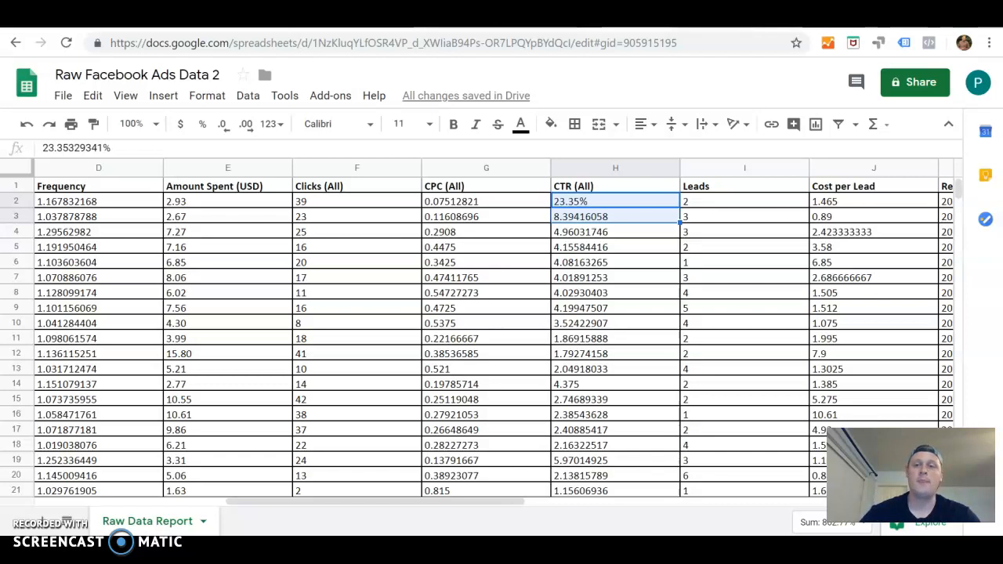
# Switch back to the untitled Data Studio report, move the time series chart lower on the page and place a scorecard above it.
pyautogui.click(823, 16)
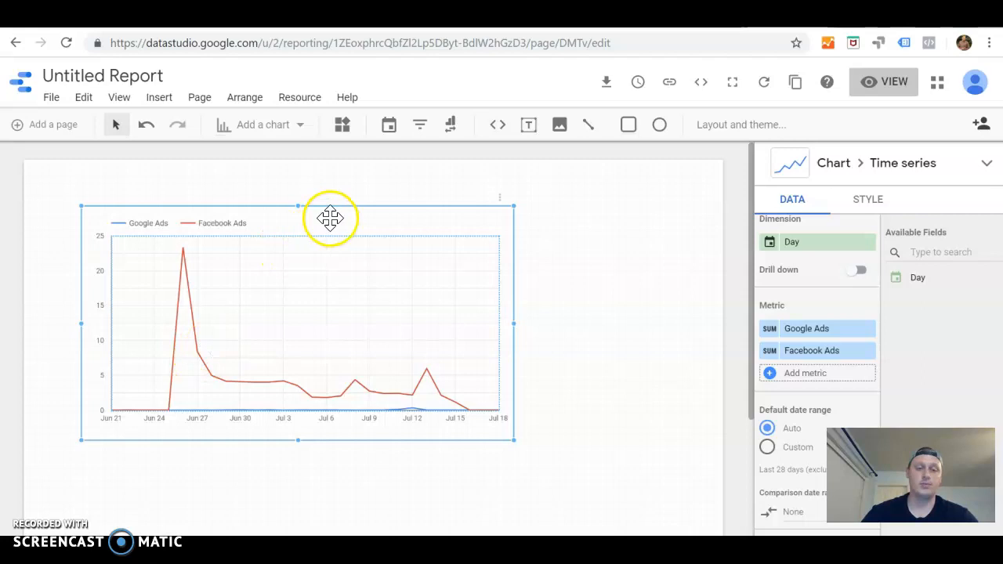
pyautogui.moveTo(338, 206); pyautogui.dragTo(303, 317)
pyautogui.click(298, 125)
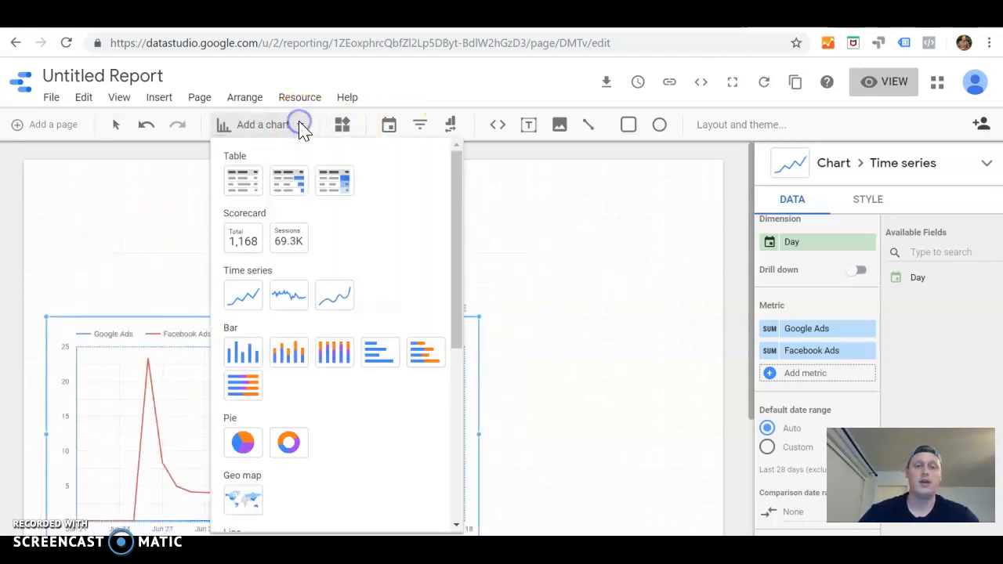
pyautogui.click(244, 241)
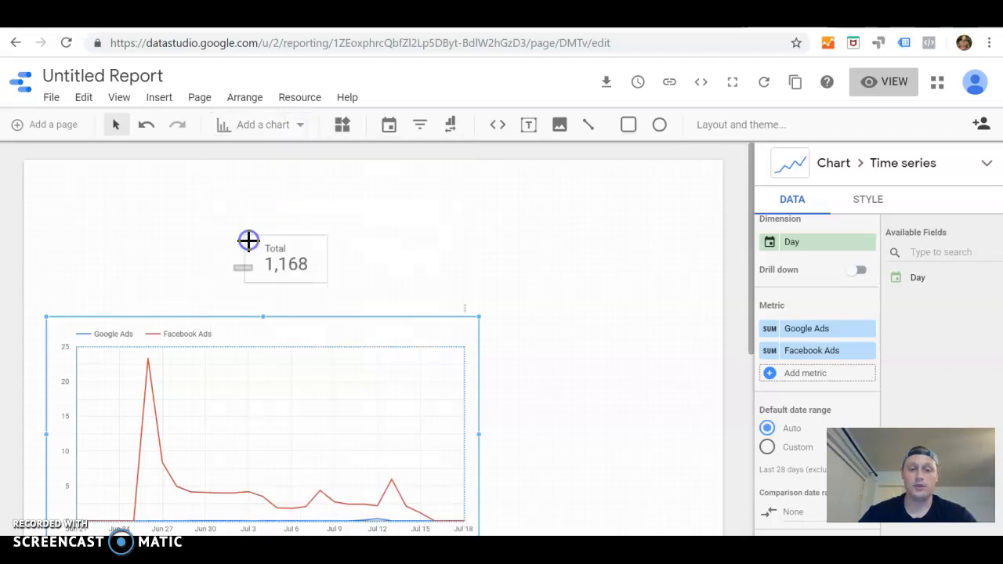
pyautogui.click(130, 218)
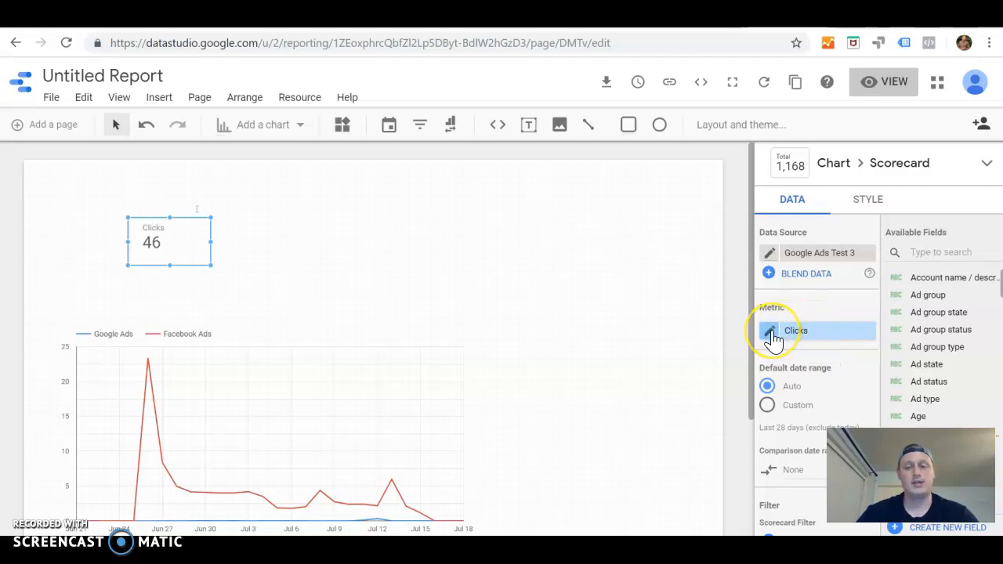
# Change the scorecard's metric to CTR from the Google Ads Test 3 data source.
pyautogui.click(818, 337)
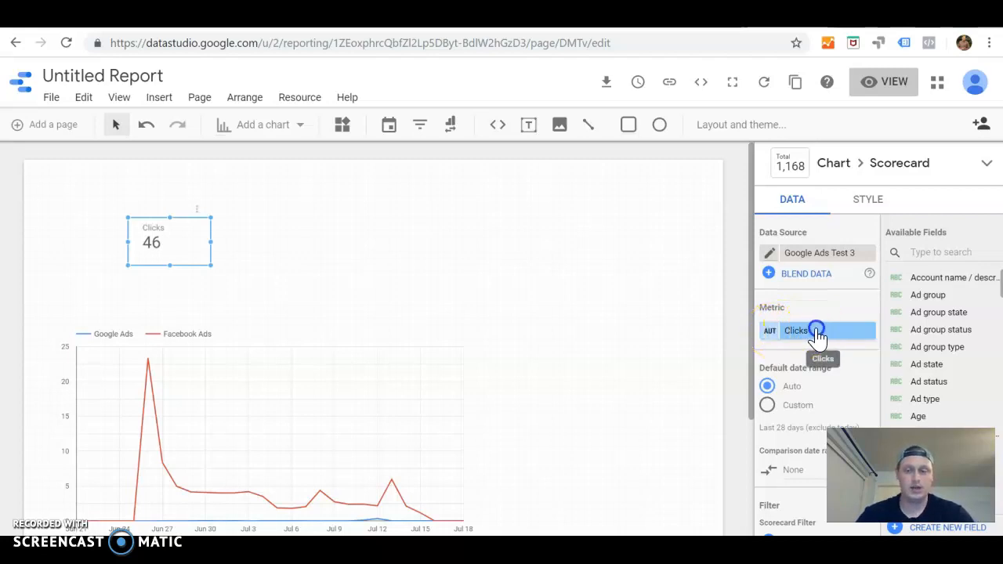
pyautogui.write('ctr')
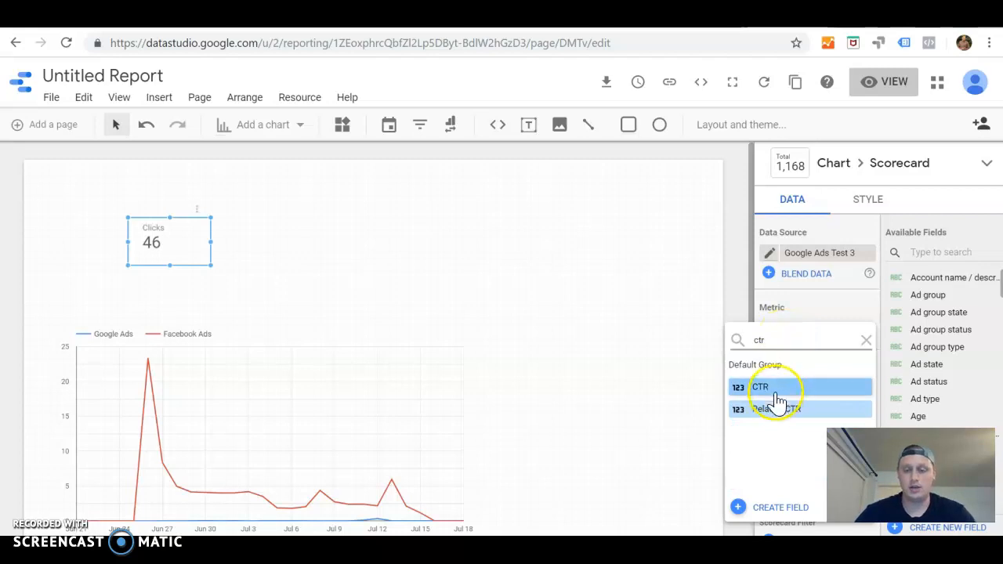
pyautogui.click(773, 386)
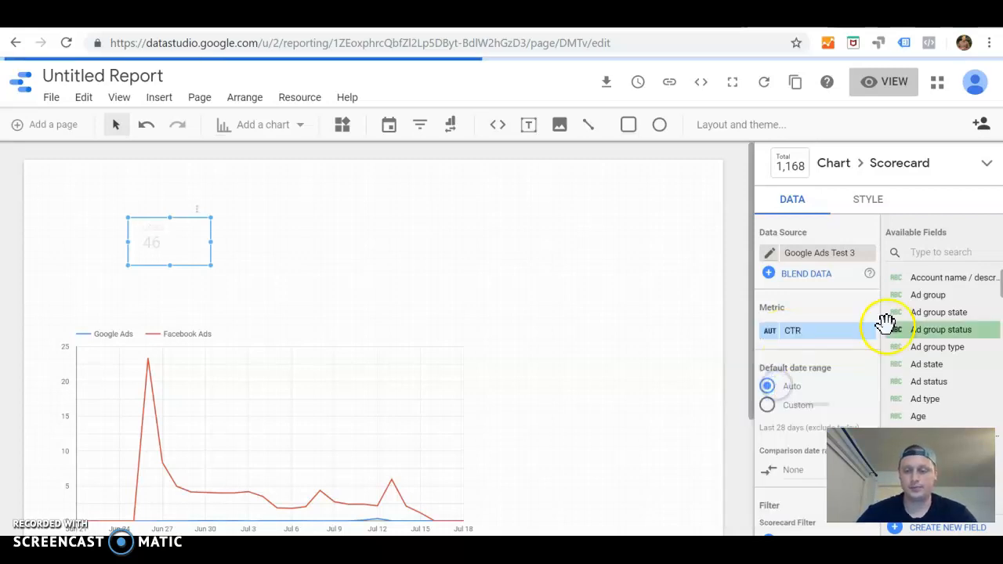
# Set the CTR scorecard's comparison date range to Previous period.
pyautogui.scroll(-2, 841, 381)
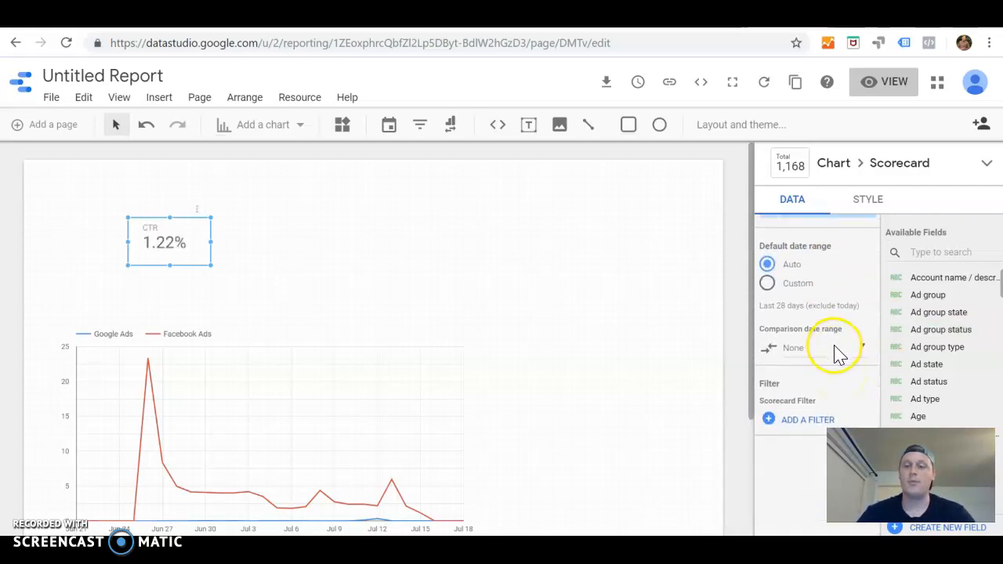
pyautogui.click(861, 347)
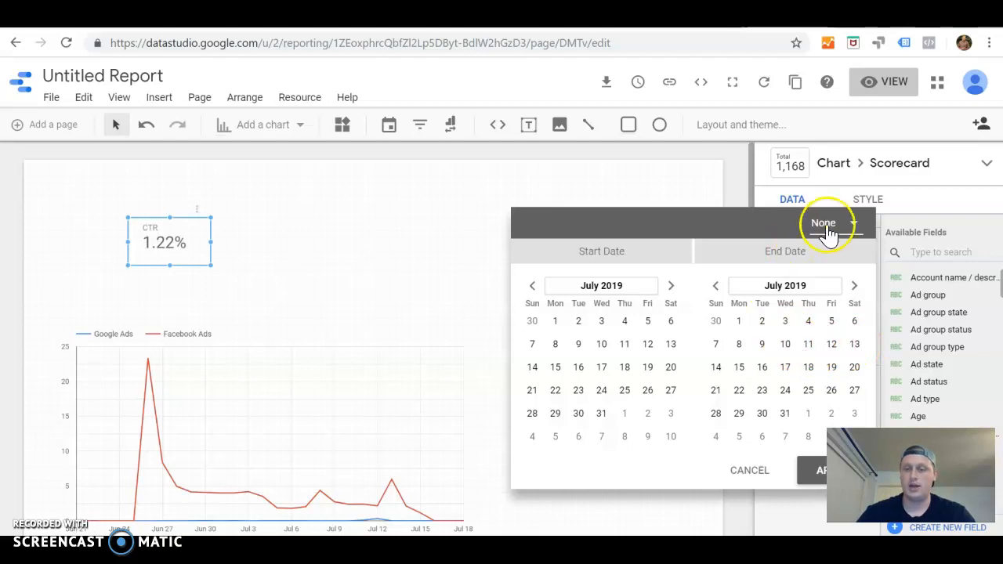
pyautogui.click(856, 226)
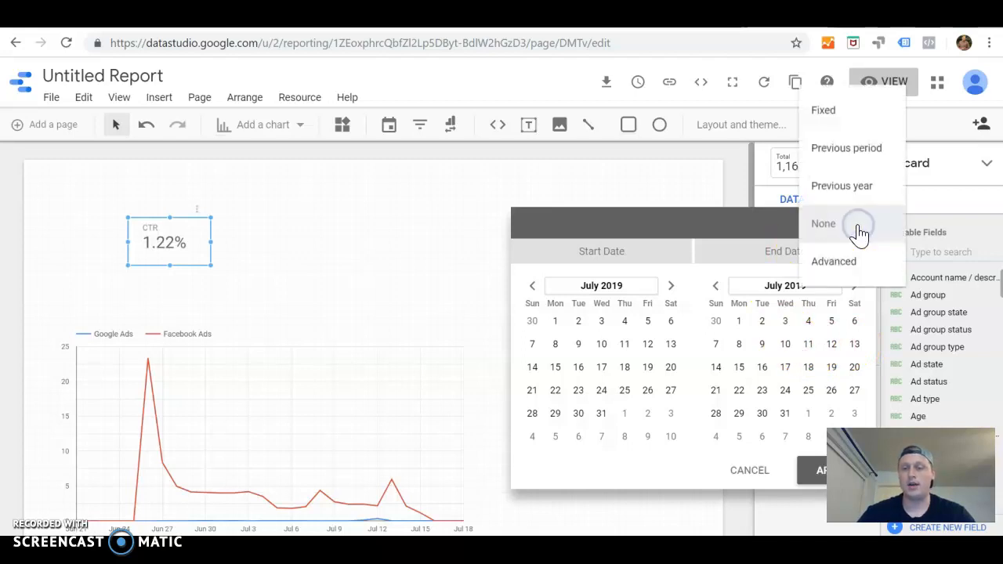
pyautogui.click(838, 155)
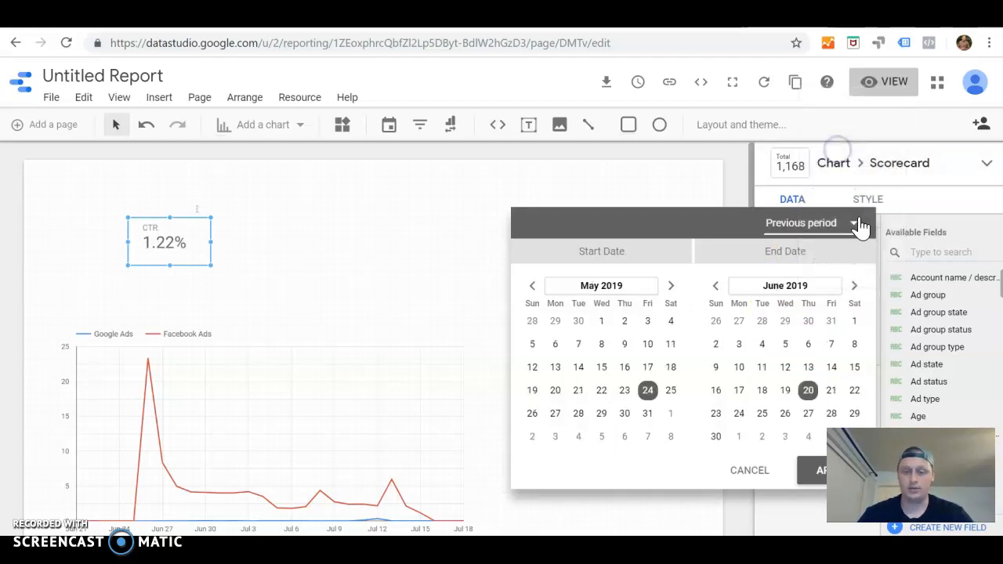
pyautogui.click(820, 473)
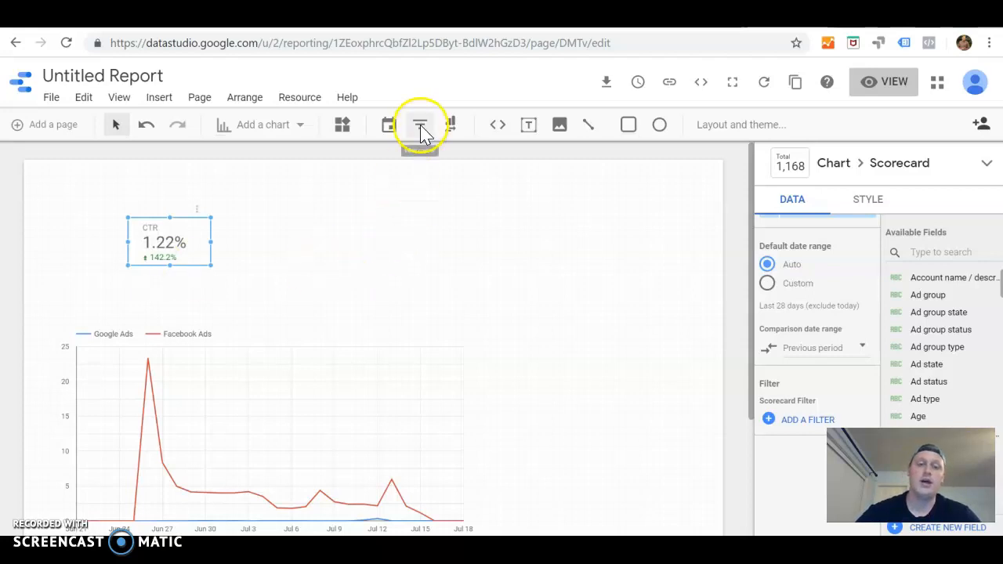
# Add a date range control near the top of the page and, in view mode, set it to Jul 1 to Jul 13, 2019.
pyautogui.click(391, 129)
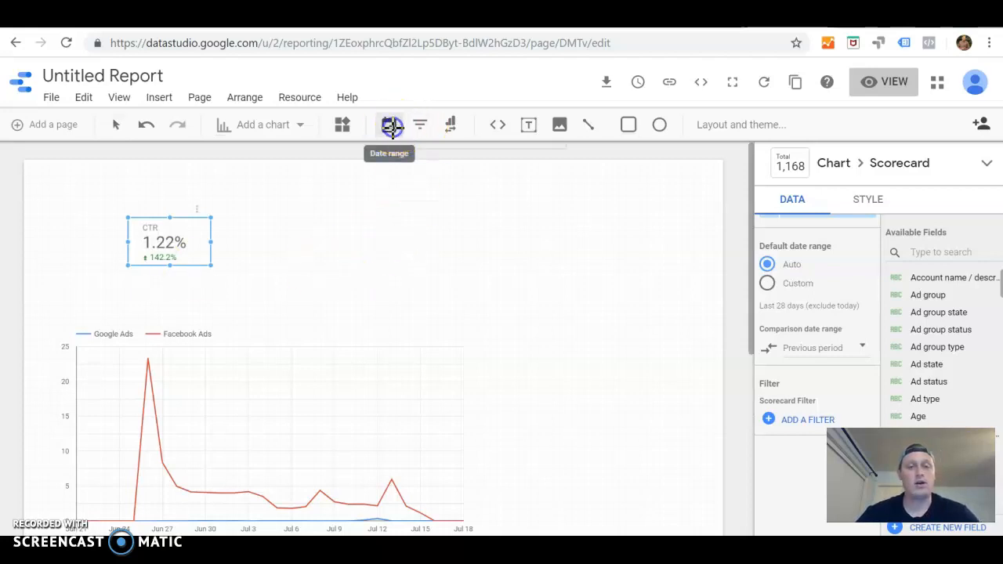
pyautogui.click(337, 180)
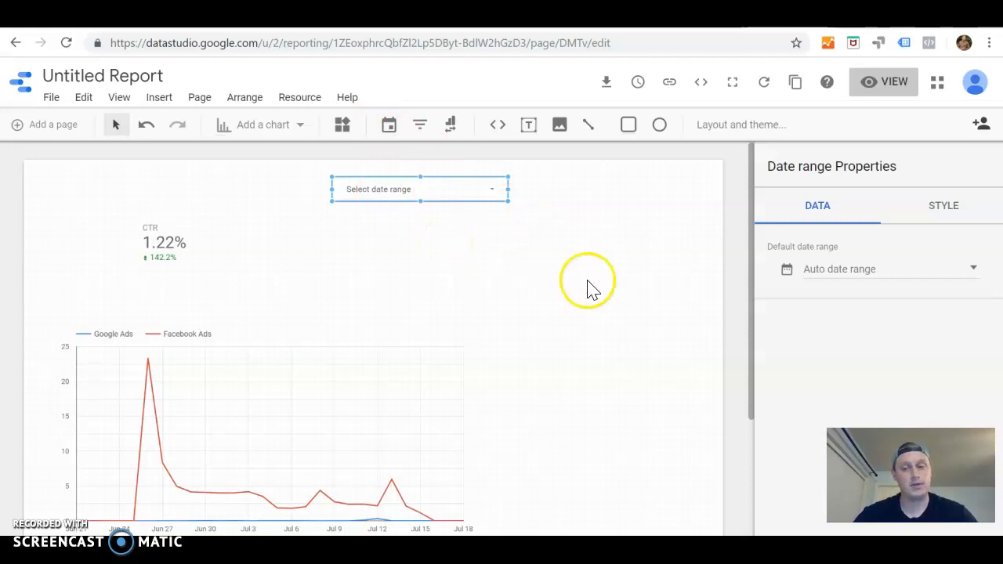
pyautogui.click(886, 92)
pyautogui.click(662, 171)
pyautogui.click(358, 274)
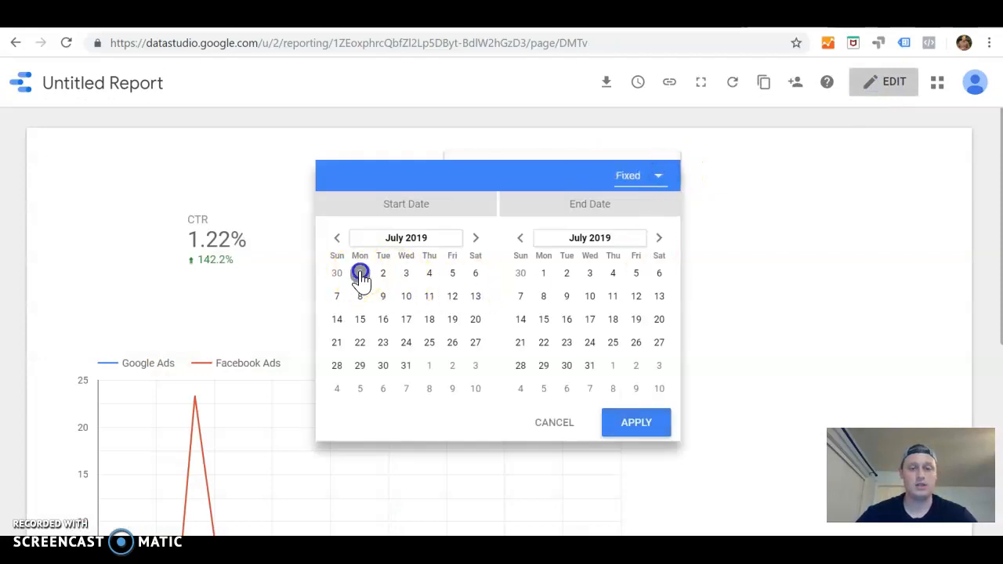
pyautogui.click(658, 302)
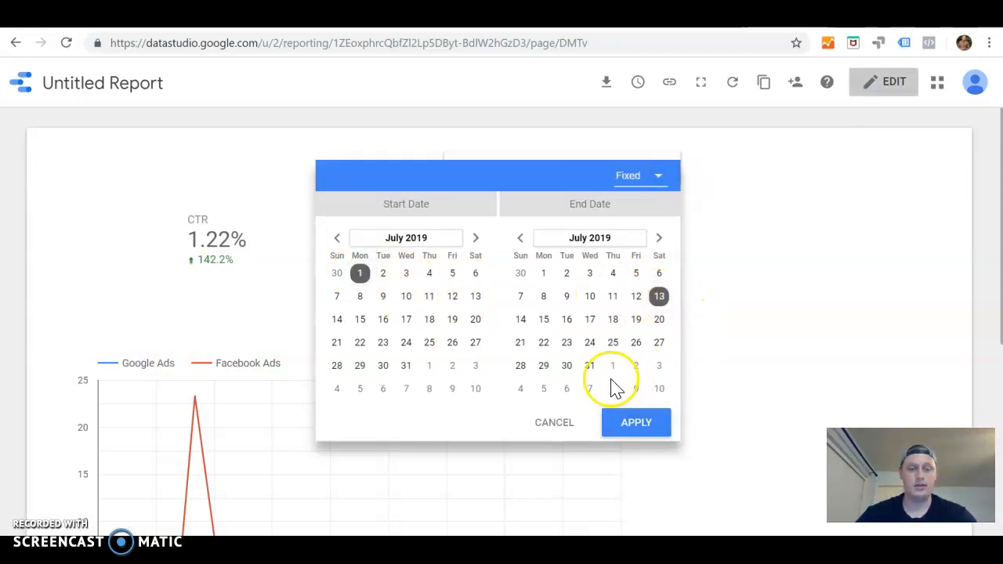
pyautogui.click(634, 427)
# Review the CTR scorecard and the Google Ads and Facebook Ads time series chart for the selected dates.
pyautogui.scroll(-2, 360, 360)
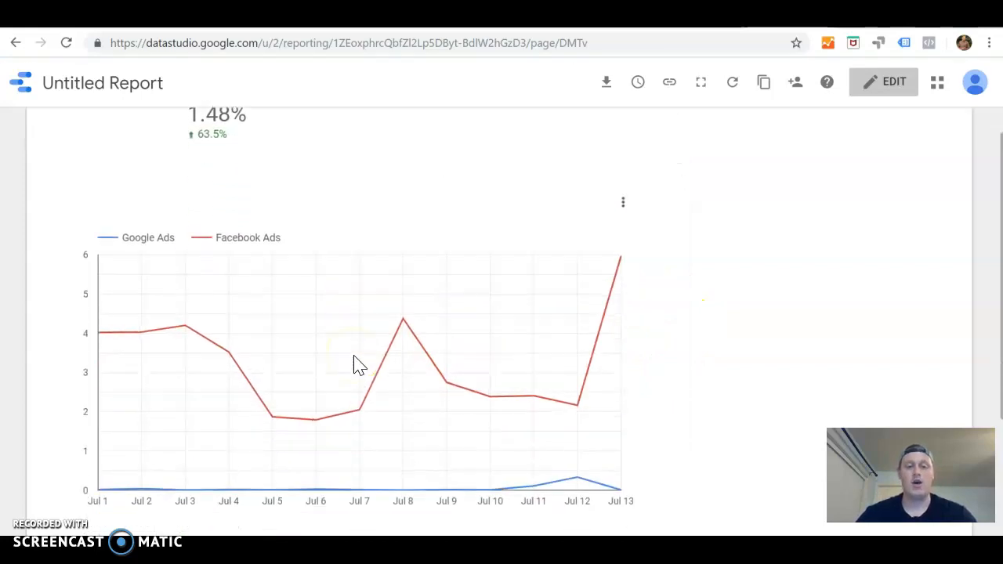
pyautogui.scroll(2, 354, 362)
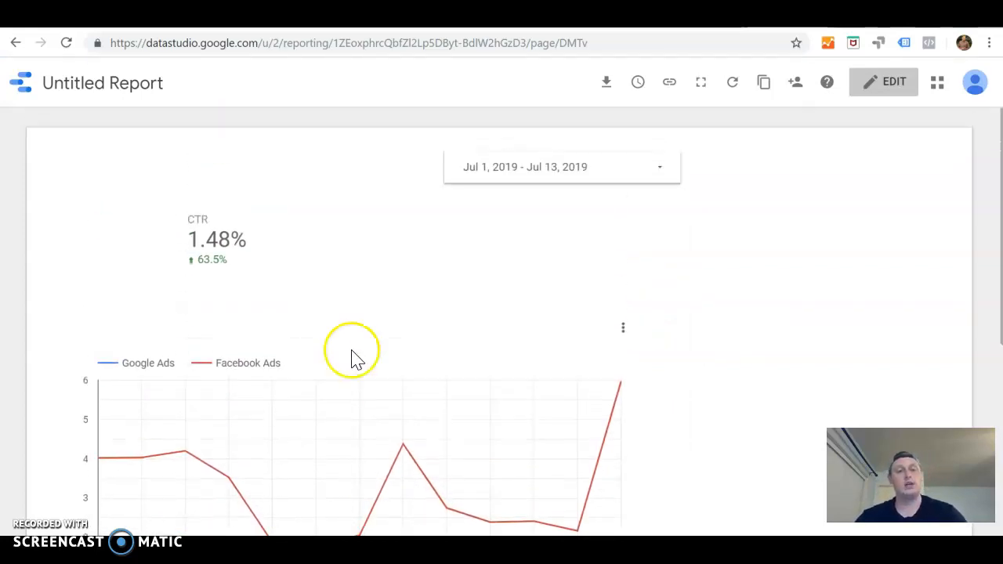
pyautogui.scroll(-2, 433, 374)
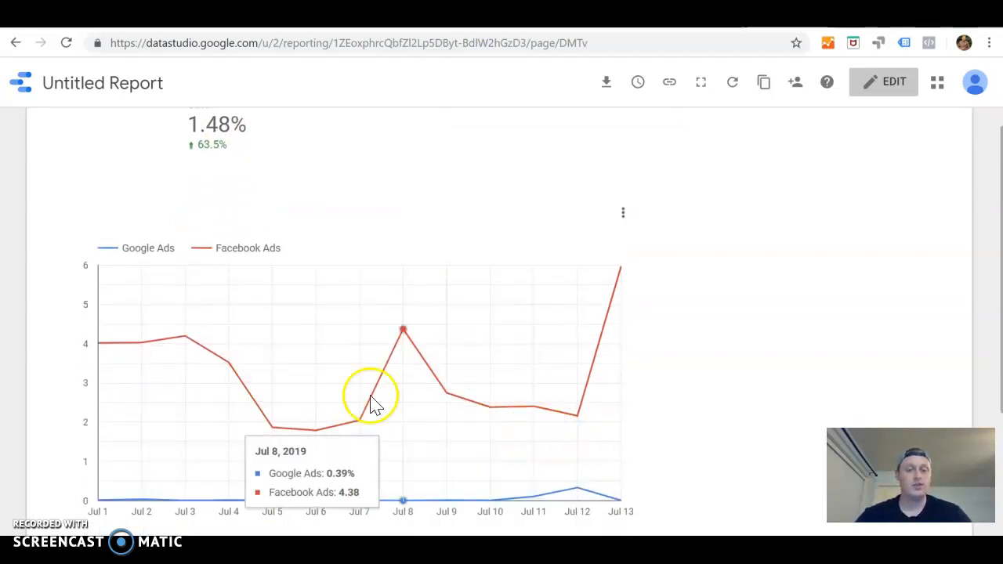
pyautogui.scroll(2, 505, 259)
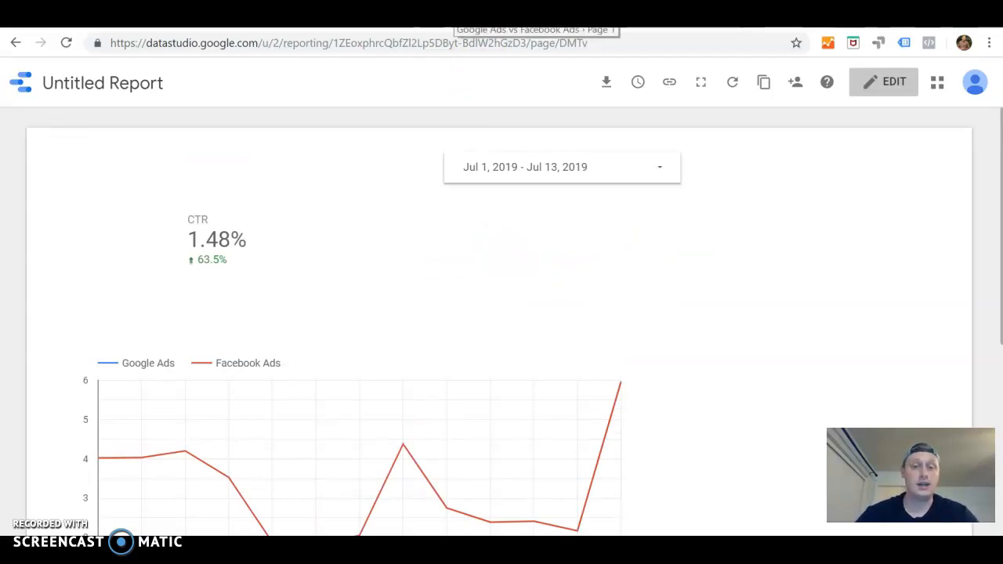
# Switch to the Google Ads vs Facebook Ads report and examine its CTR, cost per conversion and CPC scorecards and the charts below.
pyautogui.click(454, 14)
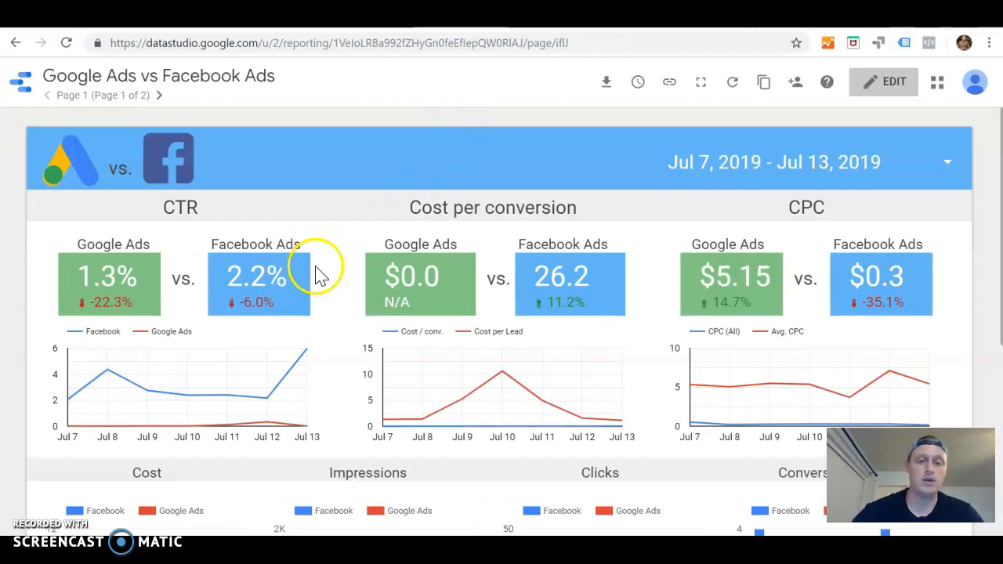
pyautogui.scroll(-3, 317, 274)
pyautogui.scroll(-3, 317, 274)
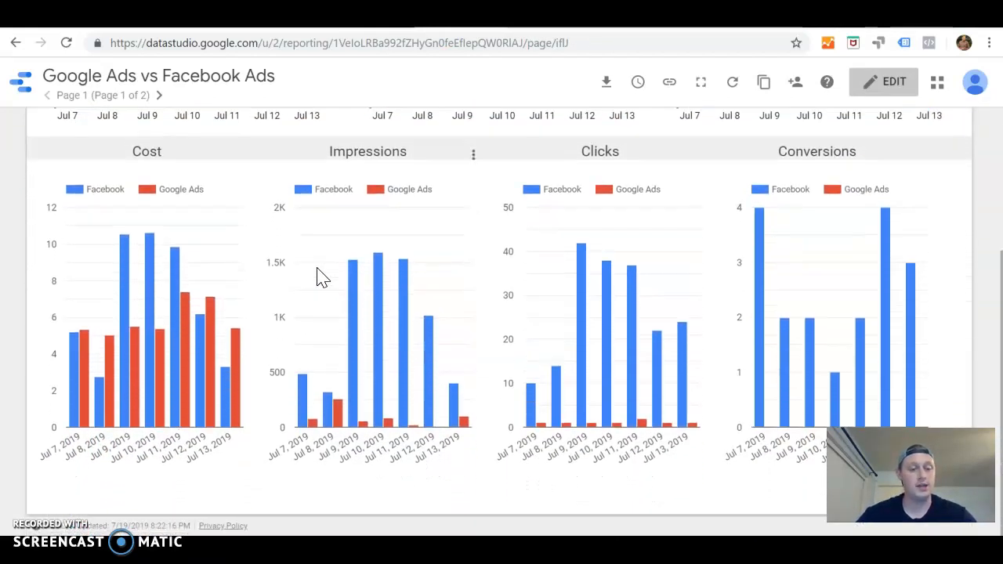
pyautogui.scroll(4, 317, 274)
pyautogui.click(348, 165)
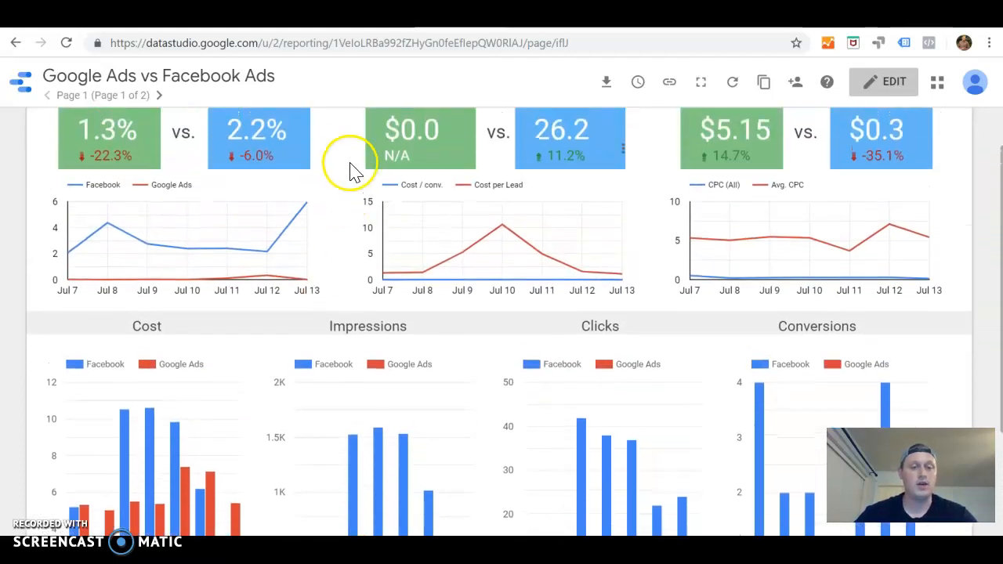
pyautogui.scroll(1, 350, 161)
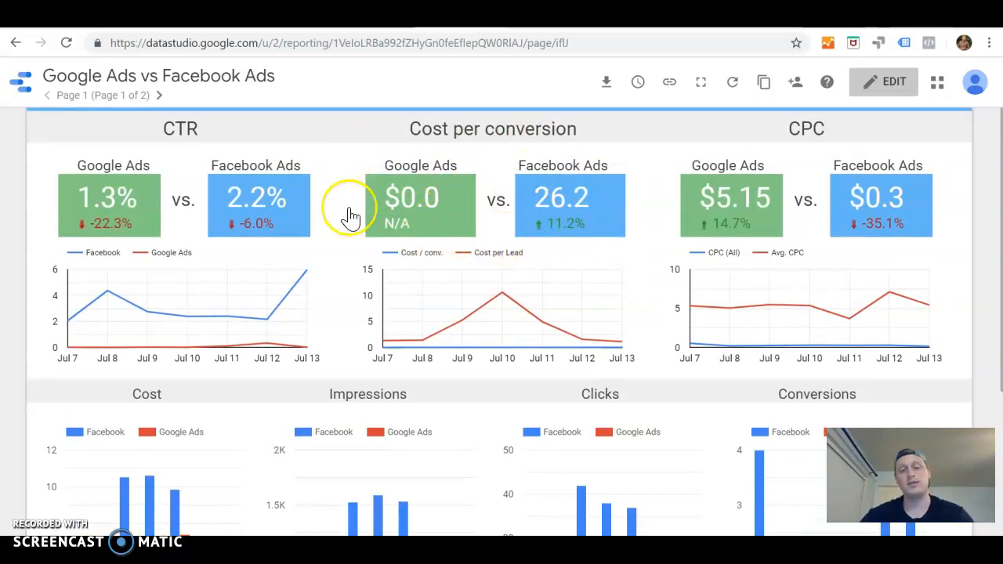
pyautogui.scroll(2, 333, 219)
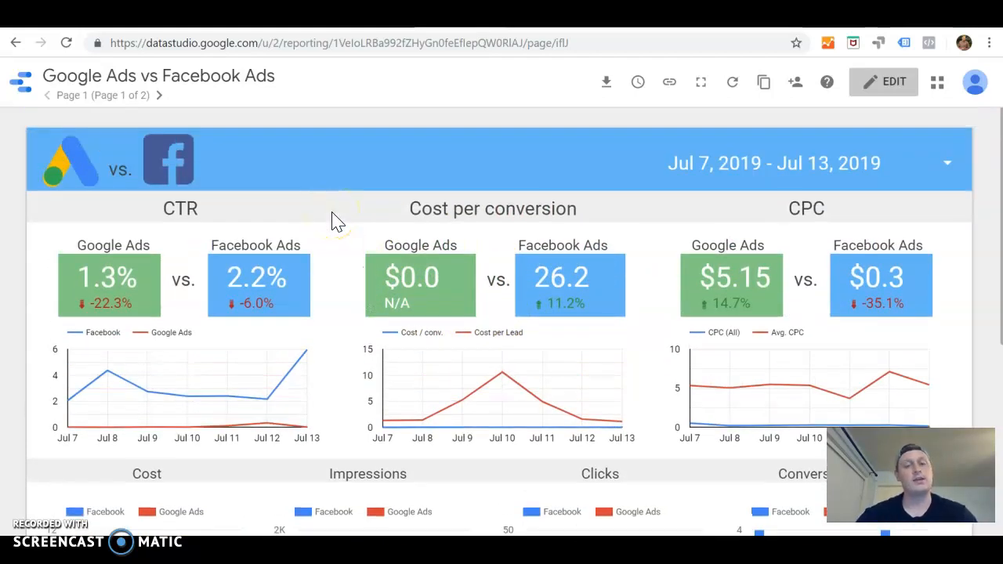